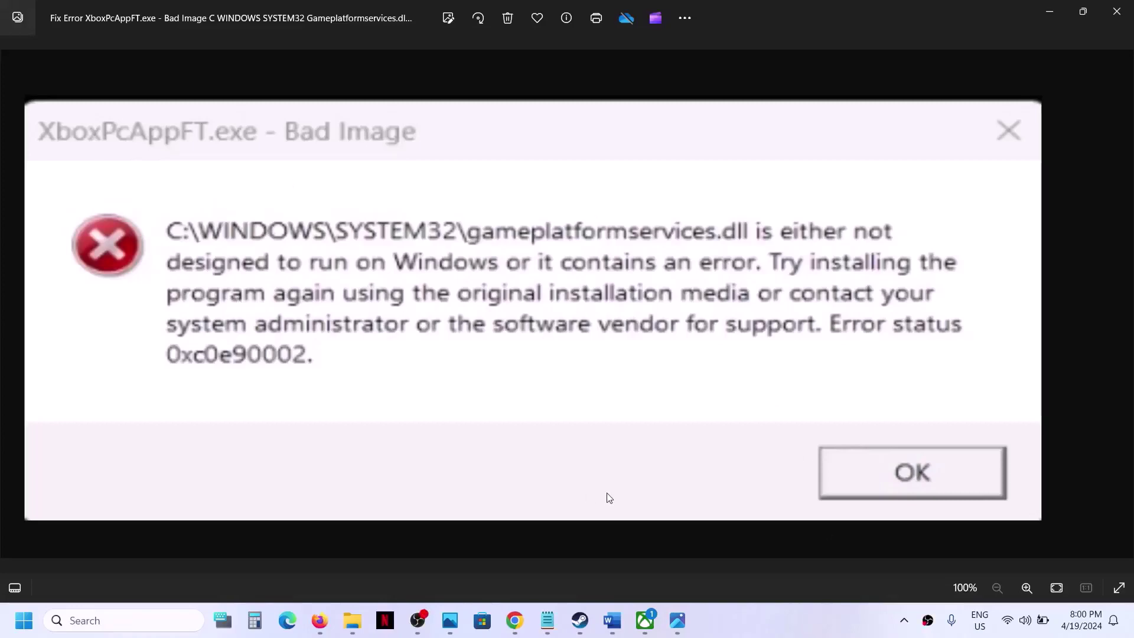
# Review the fix-steps Word document, then minimize Word to view the error screenshot.
pyautogui.click(611, 620)
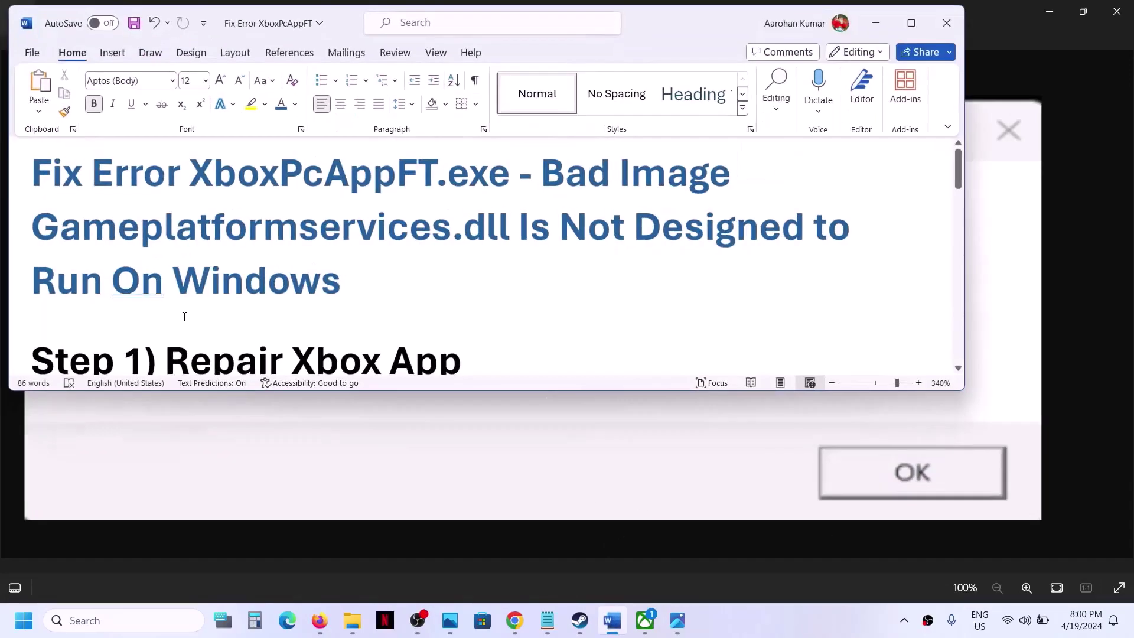
pyautogui.scroll(-2, 177, 322)
pyautogui.moveTo(166, 295); pyautogui.dragTo(496, 283)
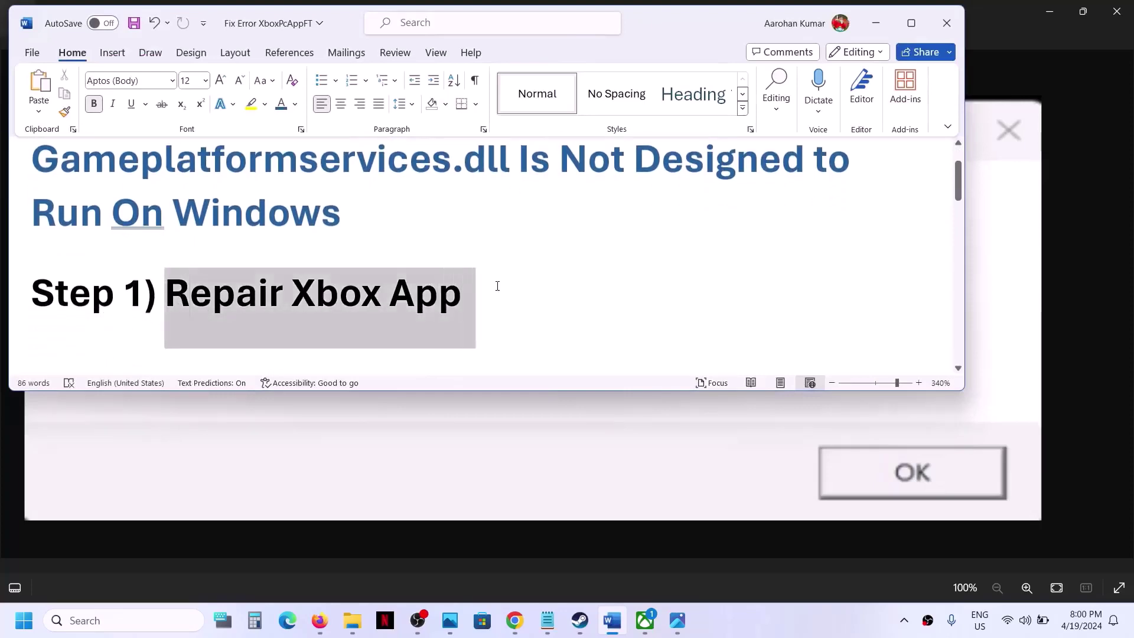
pyautogui.click(876, 23)
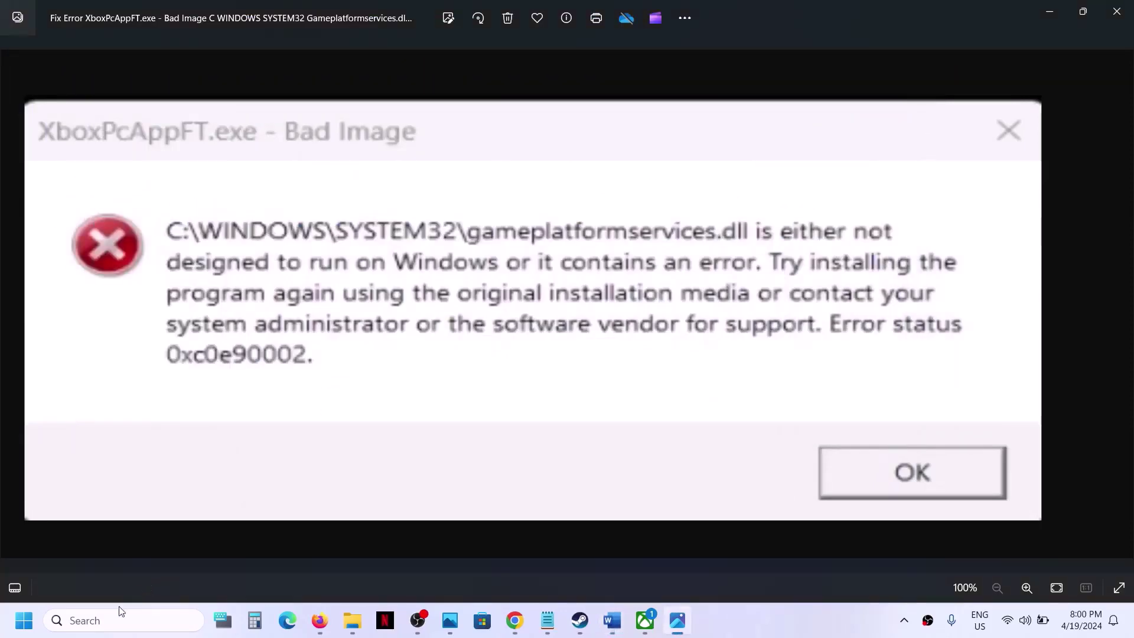
# Open the Xbox app's App settings from a taskbar search for 'xbox'.
pyautogui.click(107, 616)
pyautogui.write('xbox')
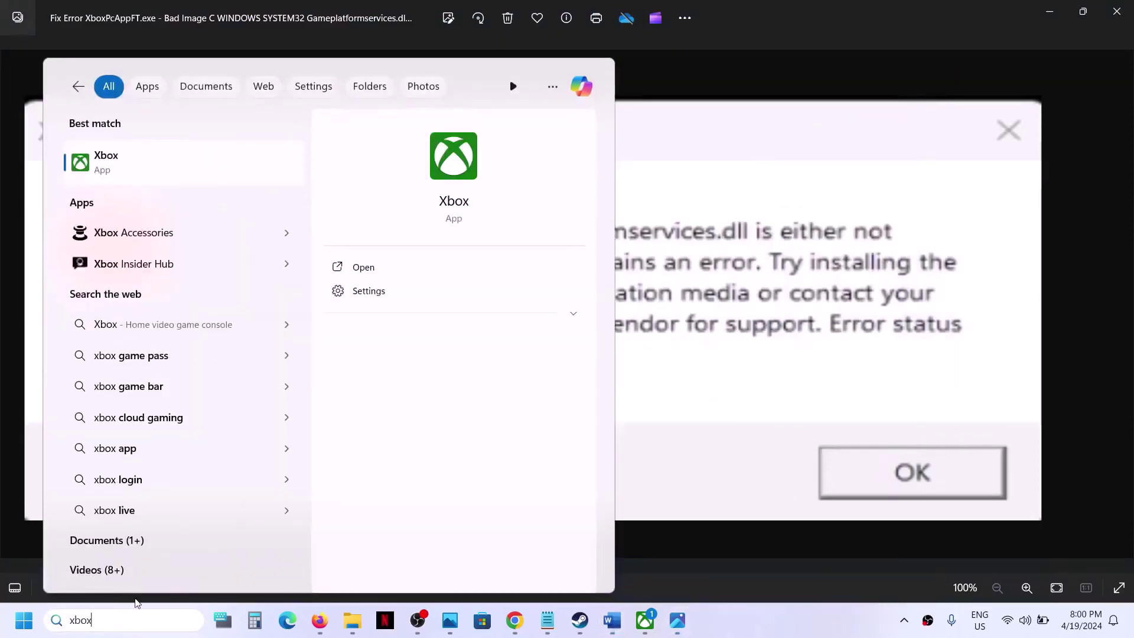
pyautogui.rightClick(126, 172)
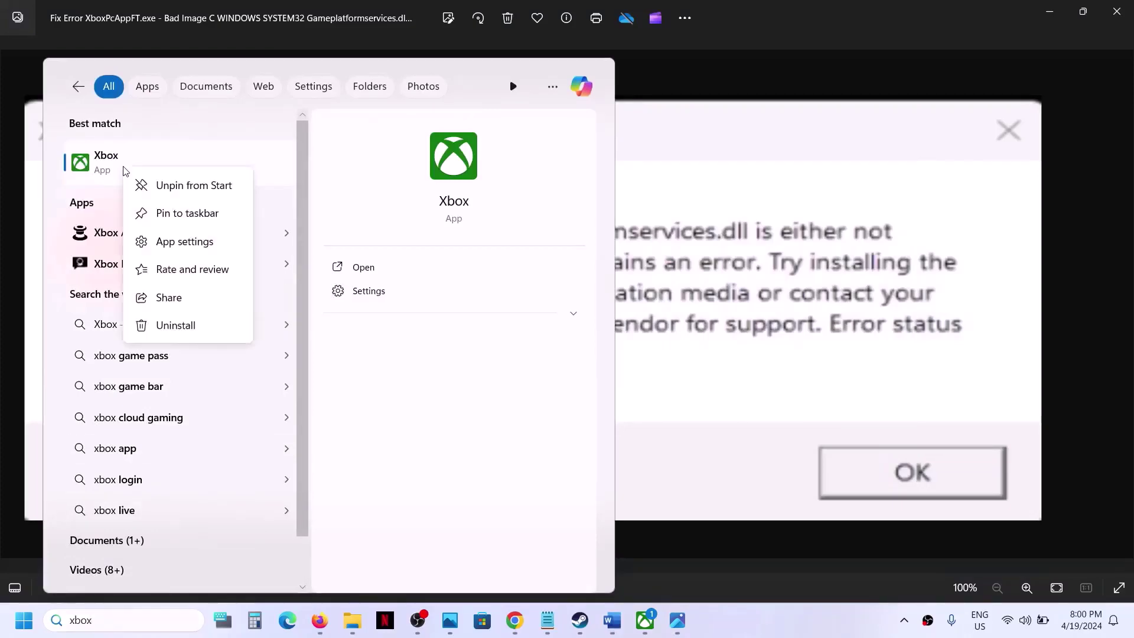
pyautogui.click(184, 242)
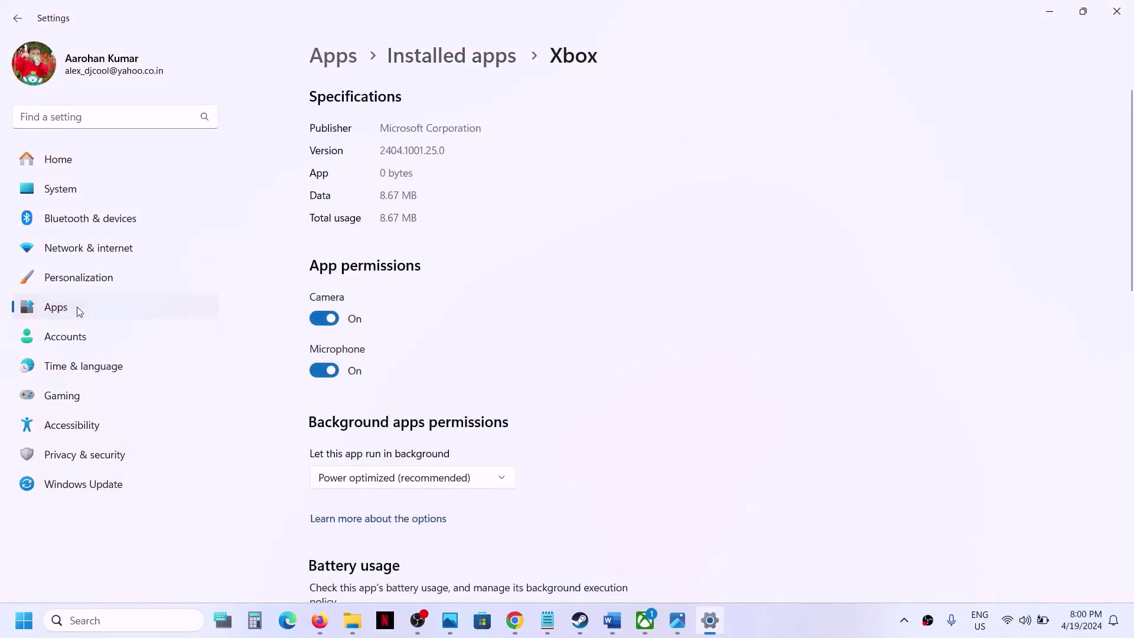
# Filter Installed apps for 'xbox' and open the Xbox app's Advanced options.
pyautogui.click(77, 307)
pyautogui.click(401, 121)
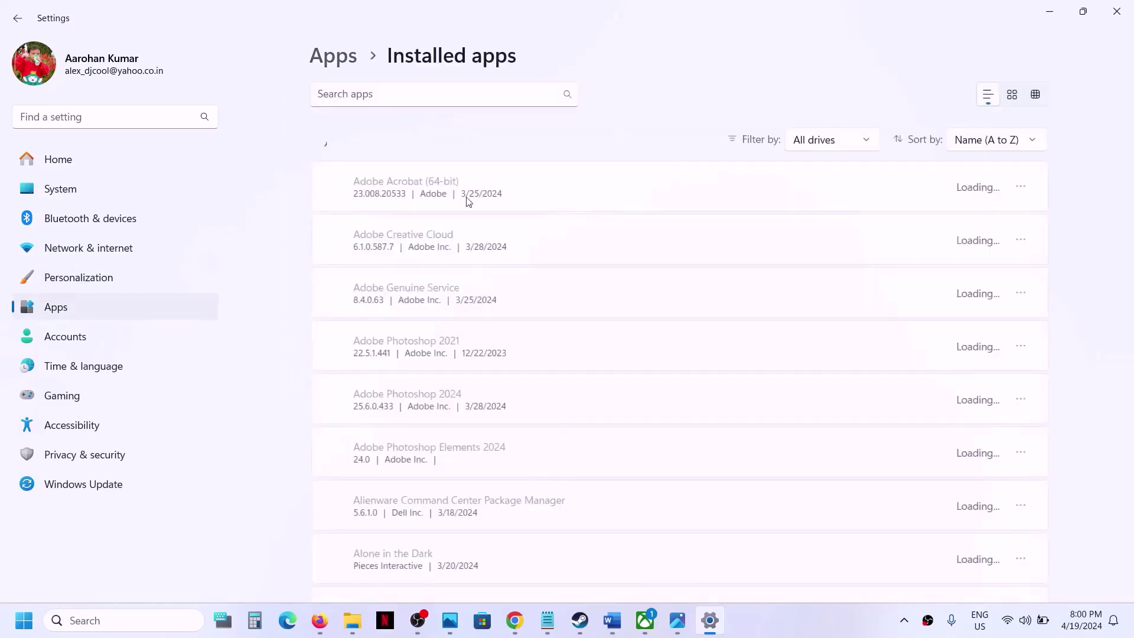
pyautogui.click(379, 98)
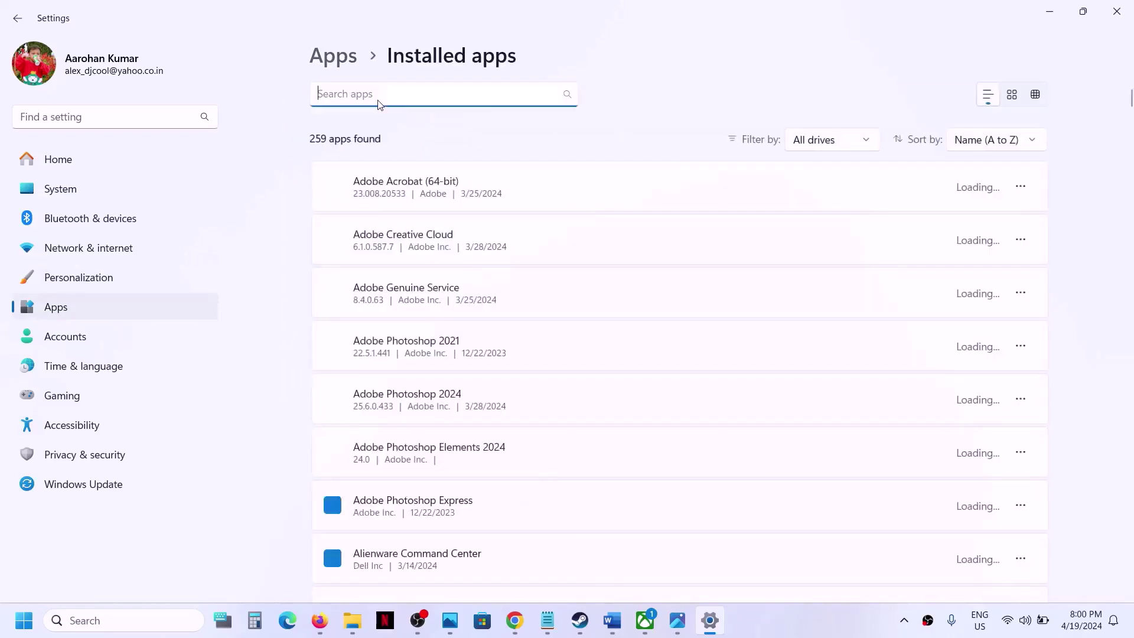
pyautogui.write('xbox')
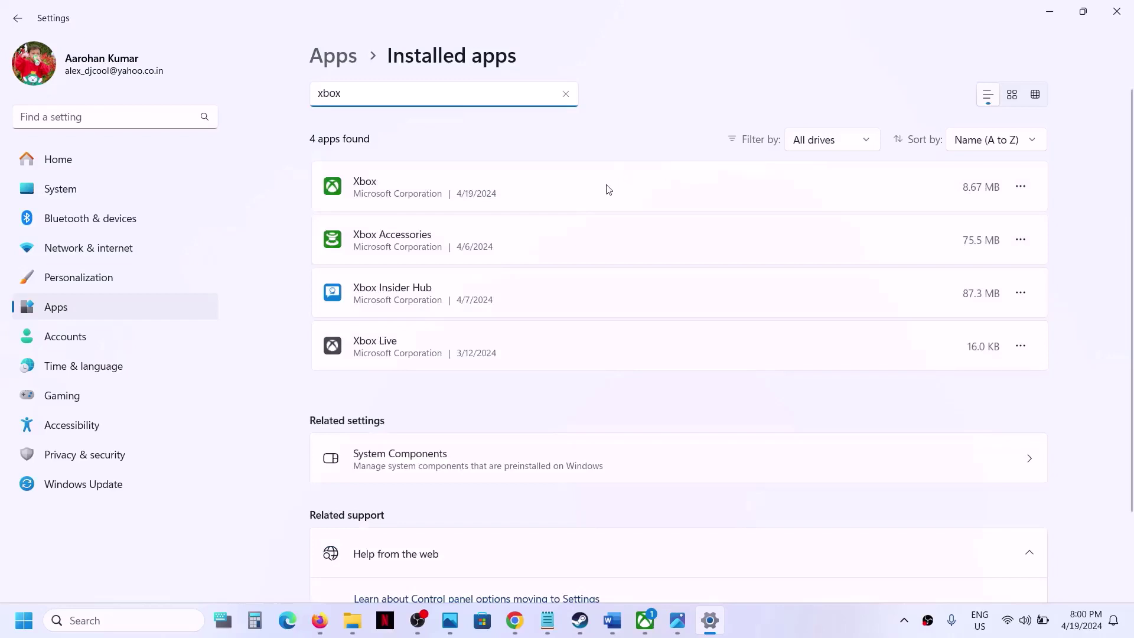
pyautogui.click(1020, 187)
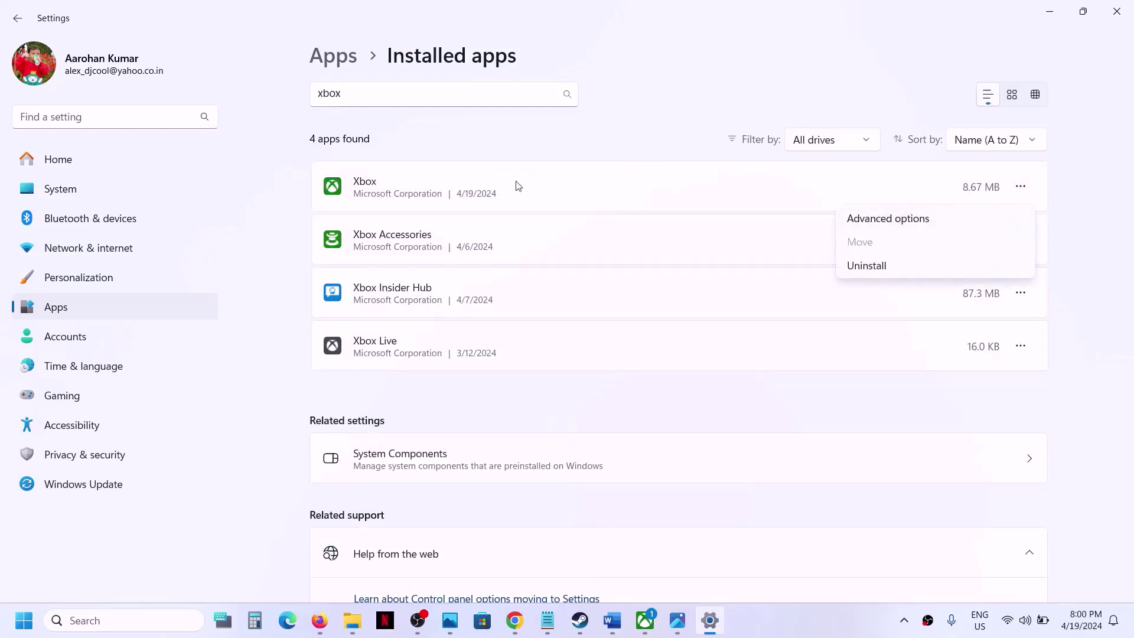
pyautogui.click(524, 196)
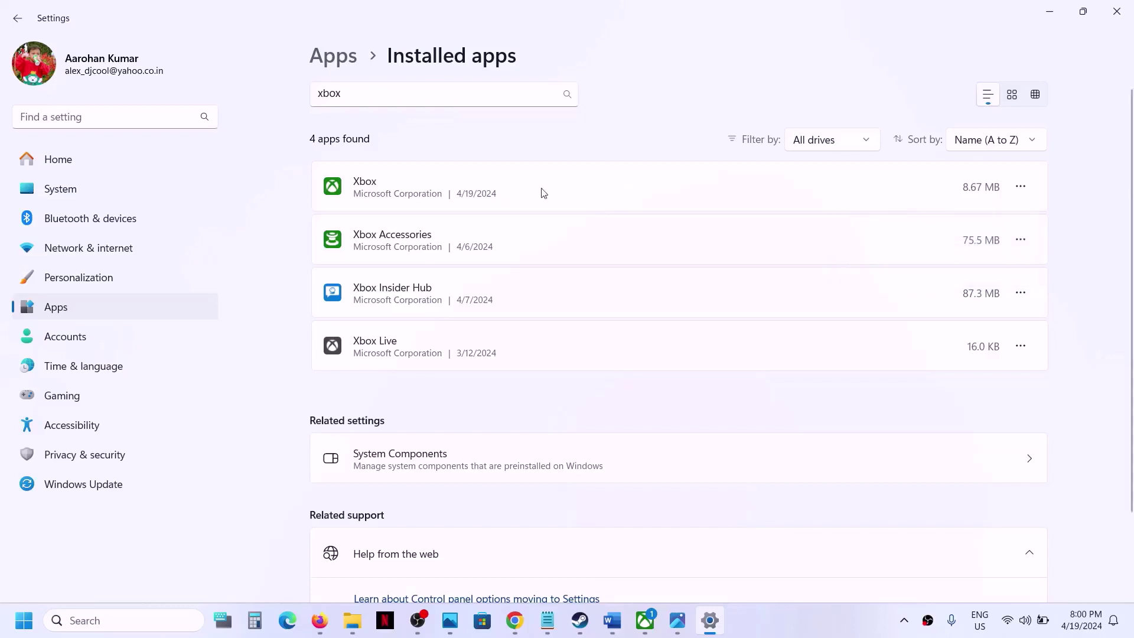
pyautogui.click(1019, 187)
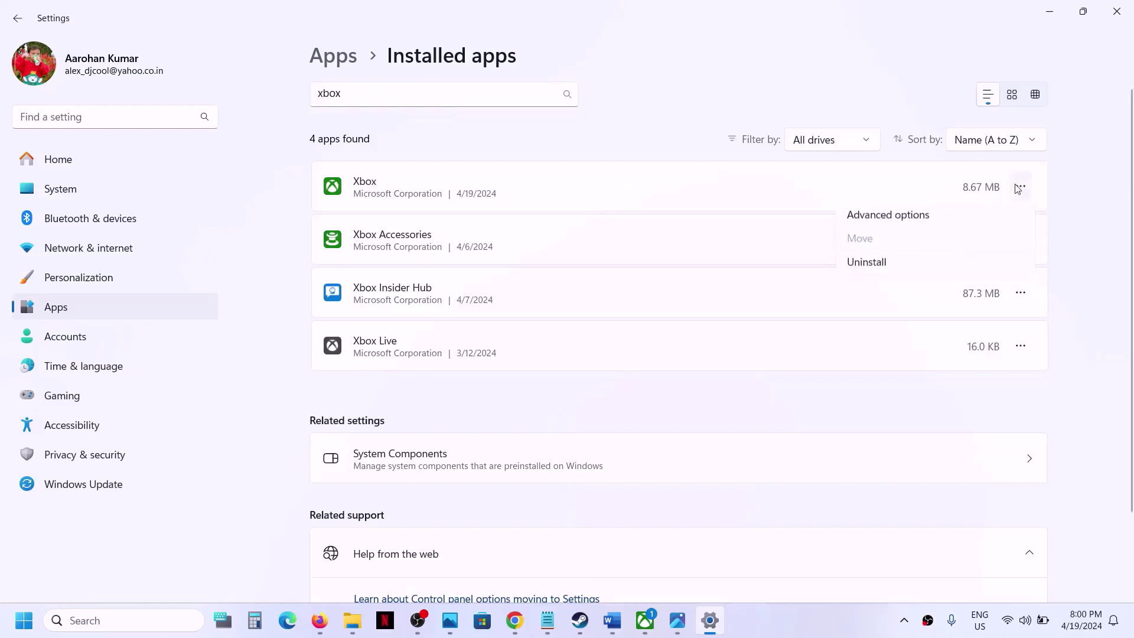
pyautogui.click(898, 220)
# Scroll down to the Reset section and repair the Xbox app.
pyautogui.scroll(-10, 444, 280)
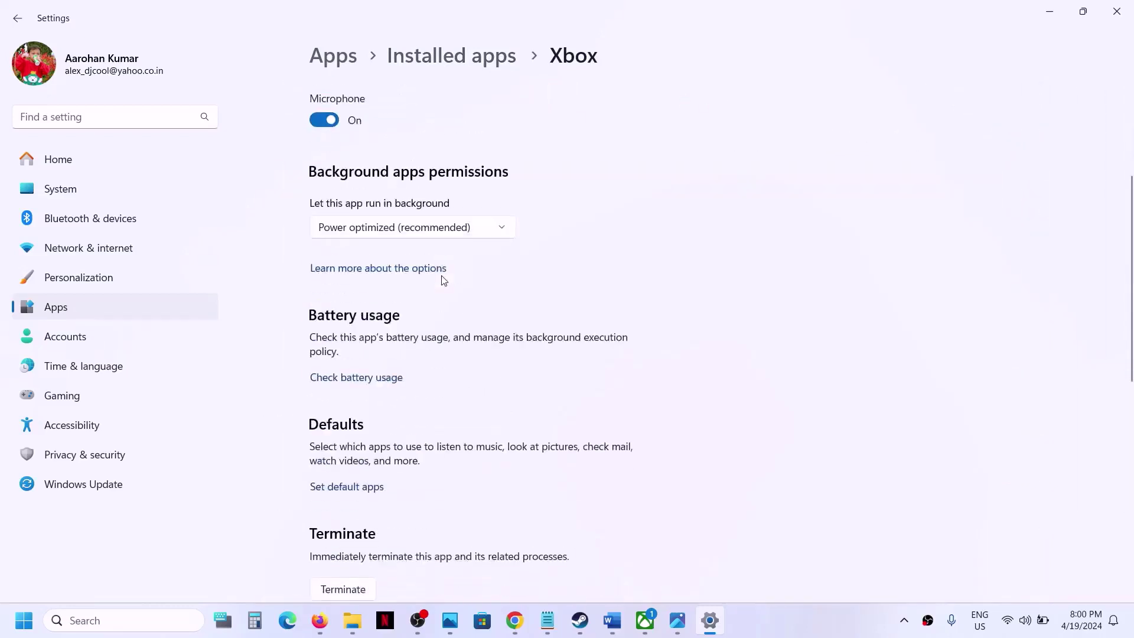
pyautogui.scroll(-2, 444, 281)
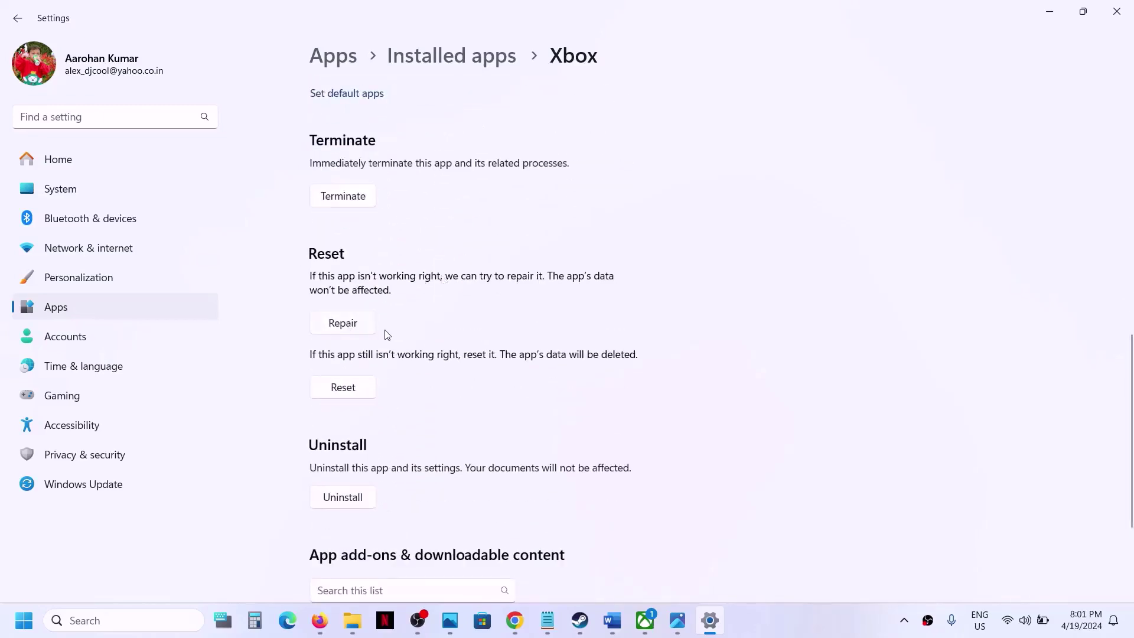
pyautogui.click(351, 325)
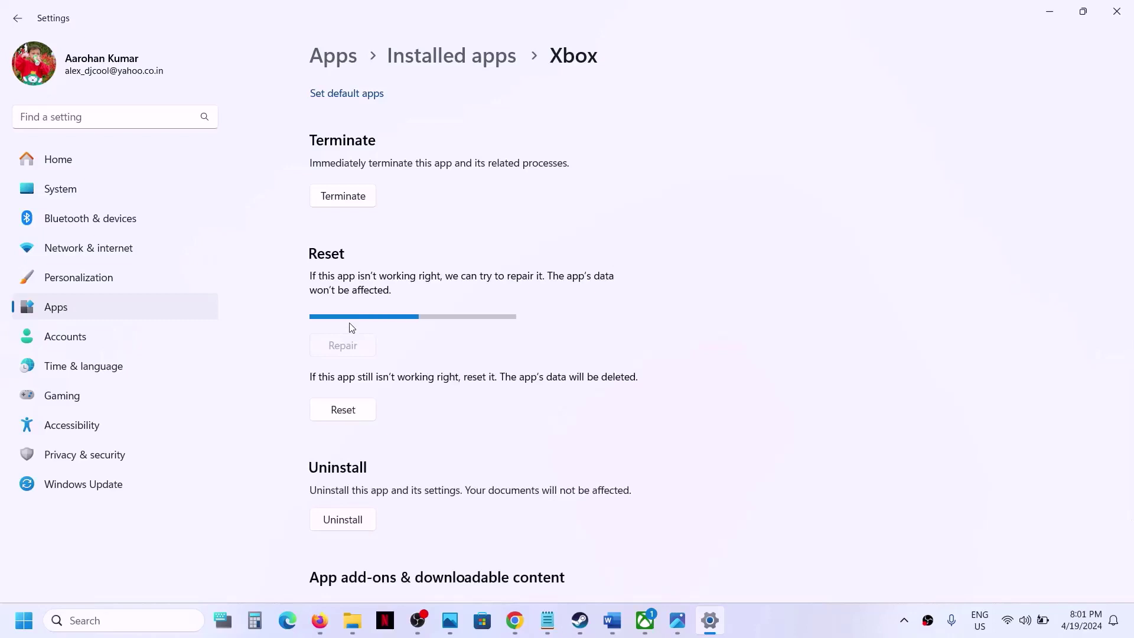
# View the Start menu's power choices without restarting, then briefly show and hide the error screenshot.
pyautogui.click(29, 623)
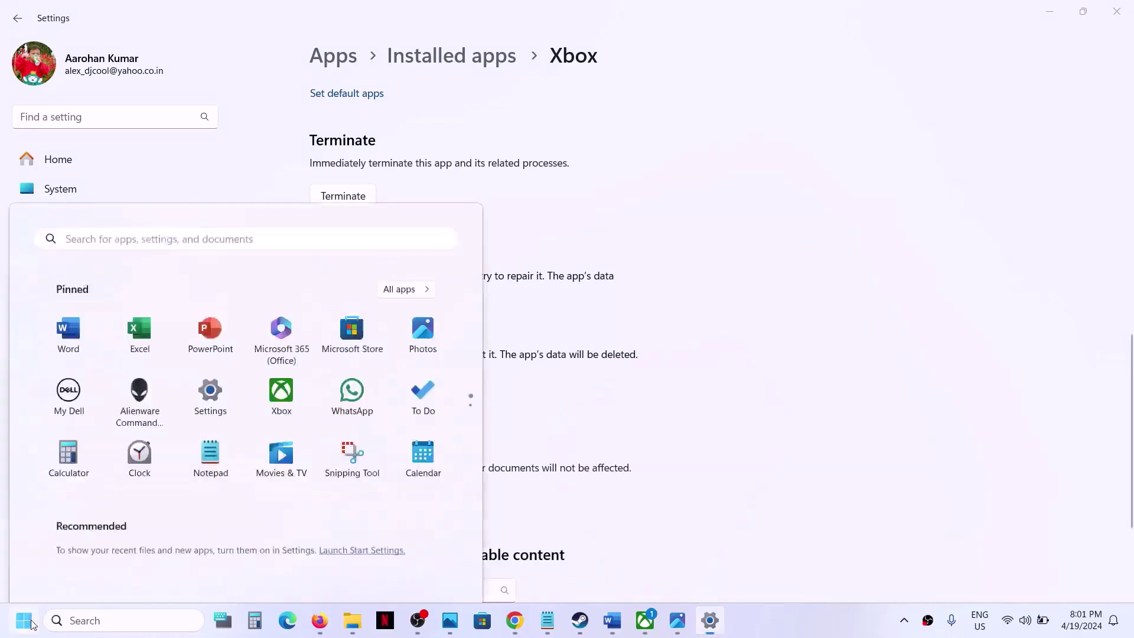
pyautogui.click(429, 570)
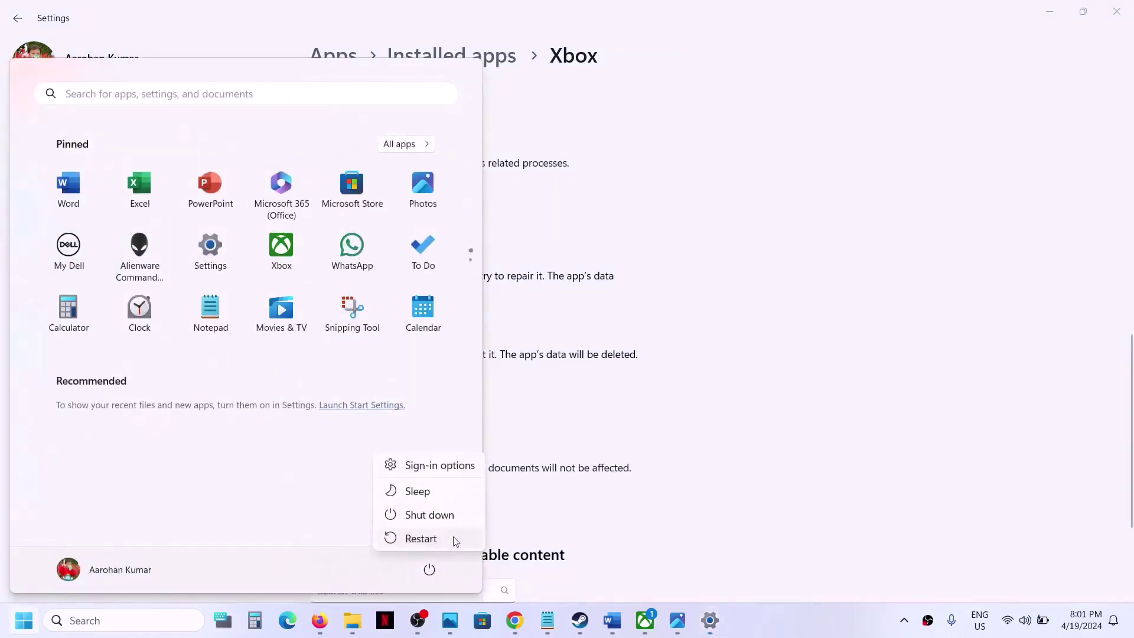
pyautogui.press('Escape')
pyautogui.click(706, 577)
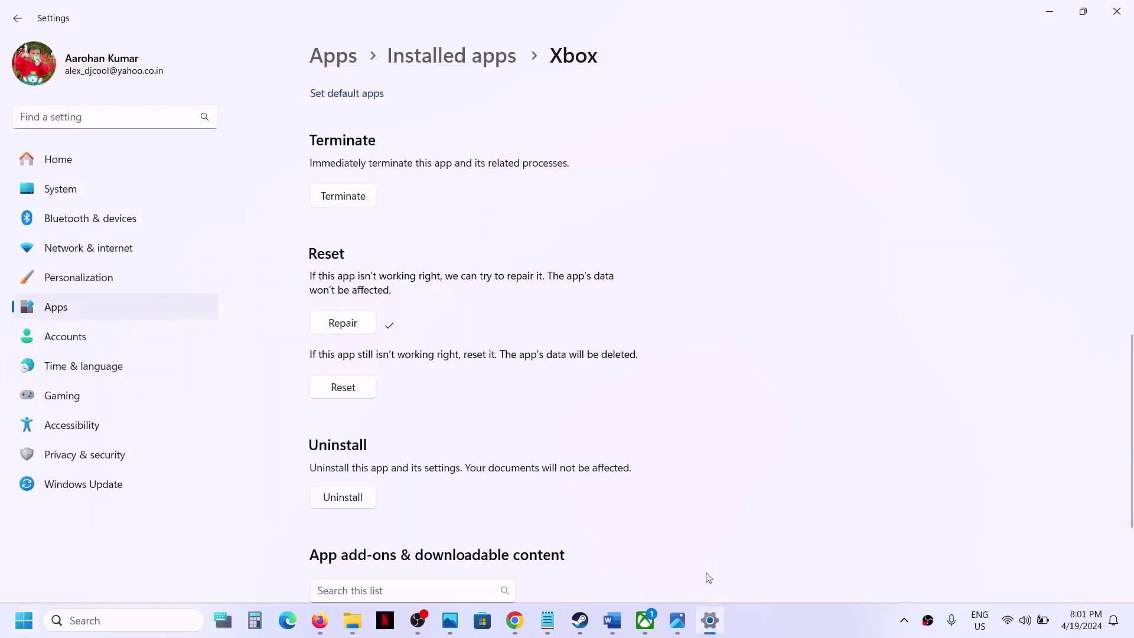
pyautogui.click(677, 621)
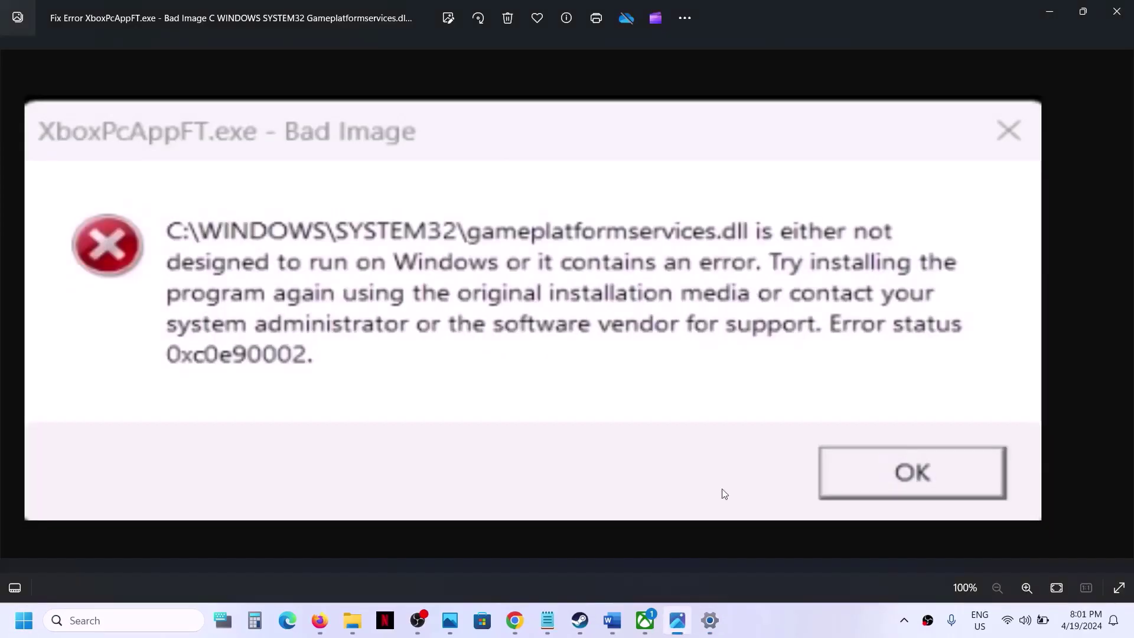
pyautogui.click(676, 619)
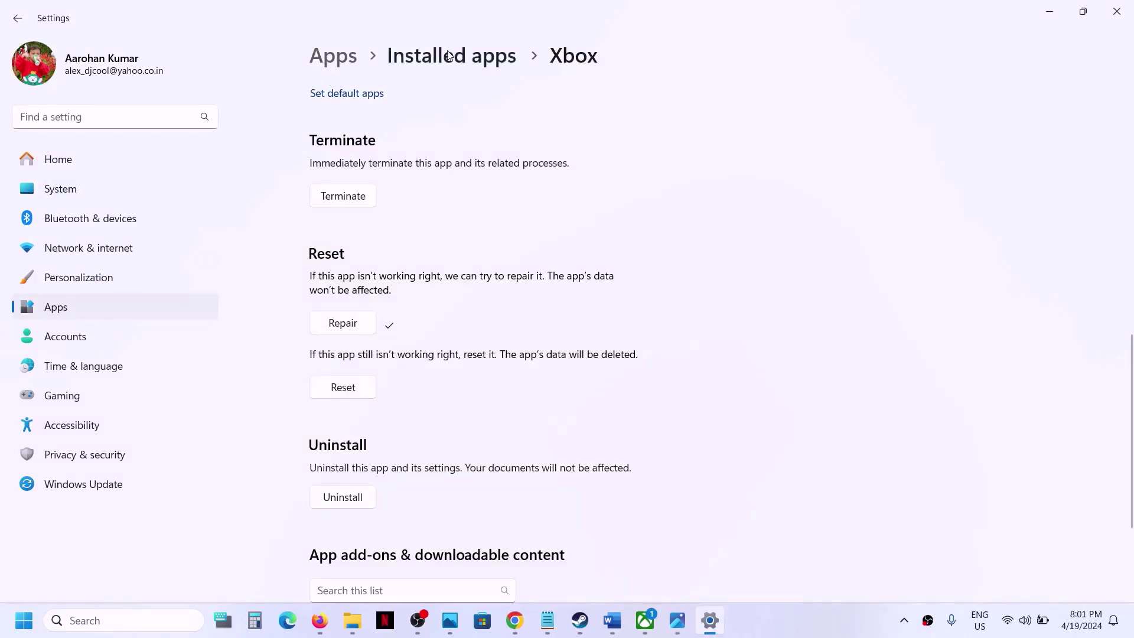
# Reset the Xbox app's data, then glance at the power options and the error screenshot.
pyautogui.click(351, 391)
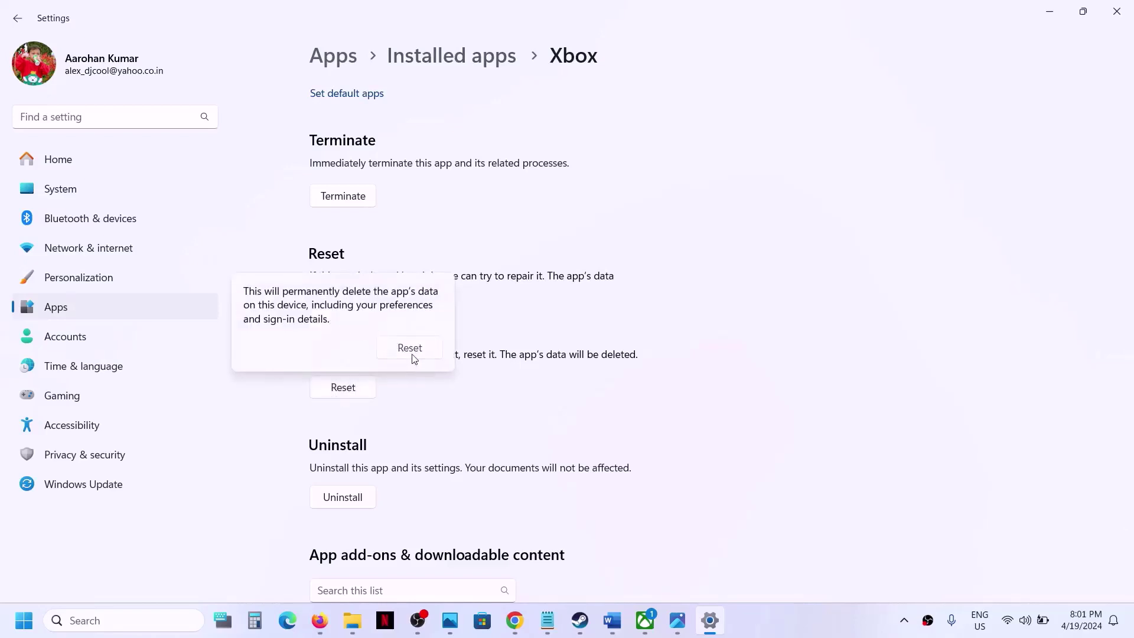
pyautogui.click(413, 354)
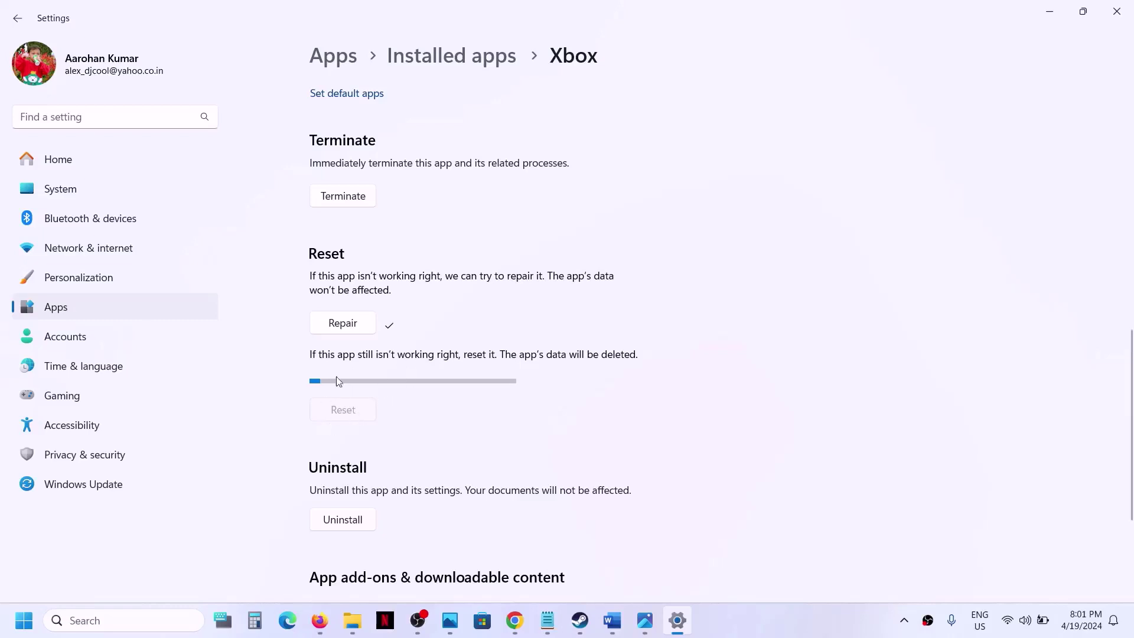
pyautogui.click(21, 619)
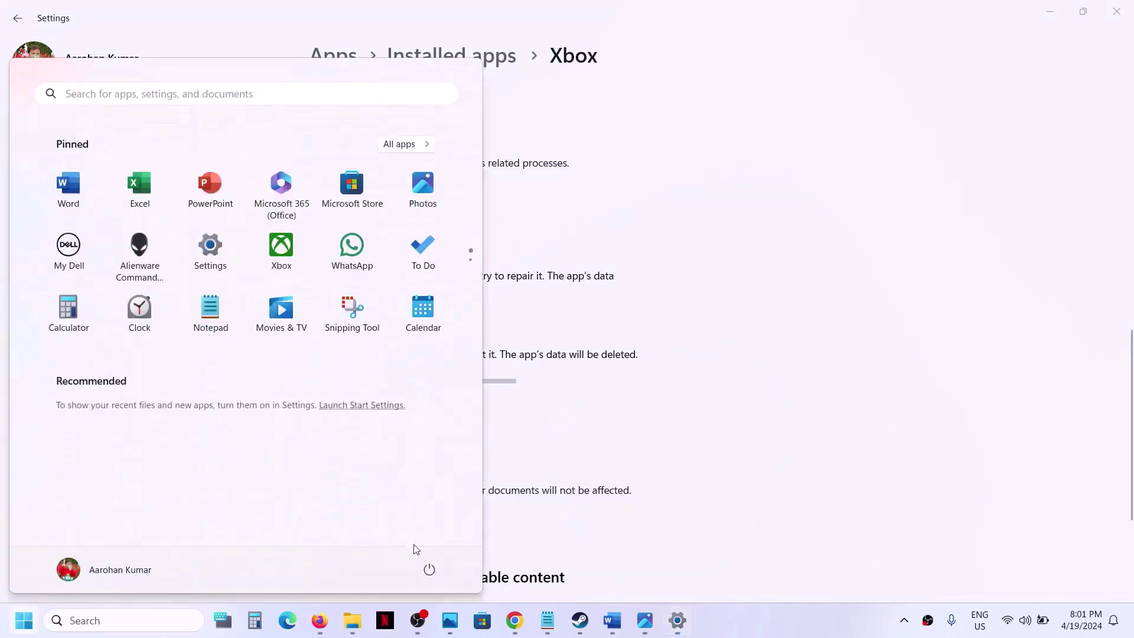
pyautogui.click(429, 569)
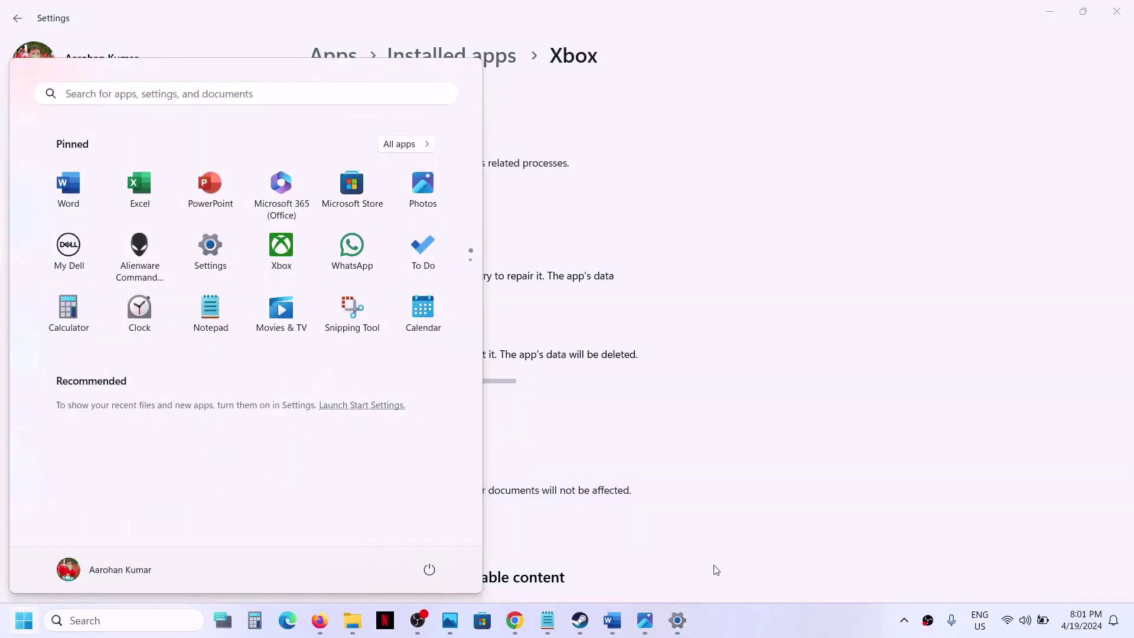
pyautogui.click(644, 620)
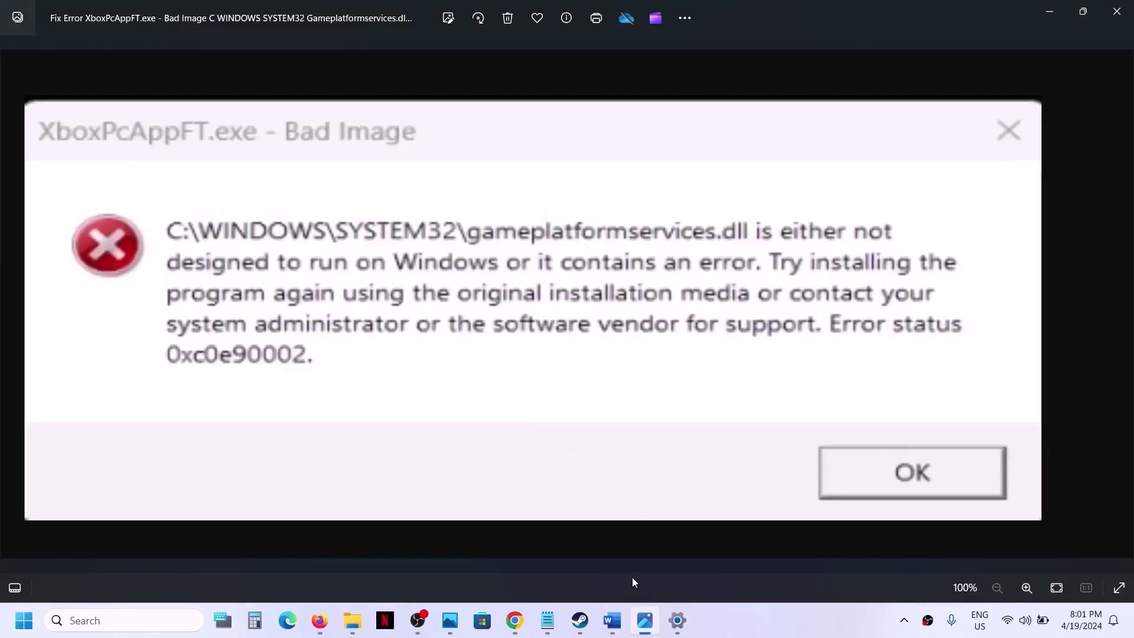
# Bring the Word notes forward at the 'Step 3) Uninstall and reinstall Xbox App' heading.
pyautogui.click(612, 620)
pyautogui.scroll(-2, 399, 260)
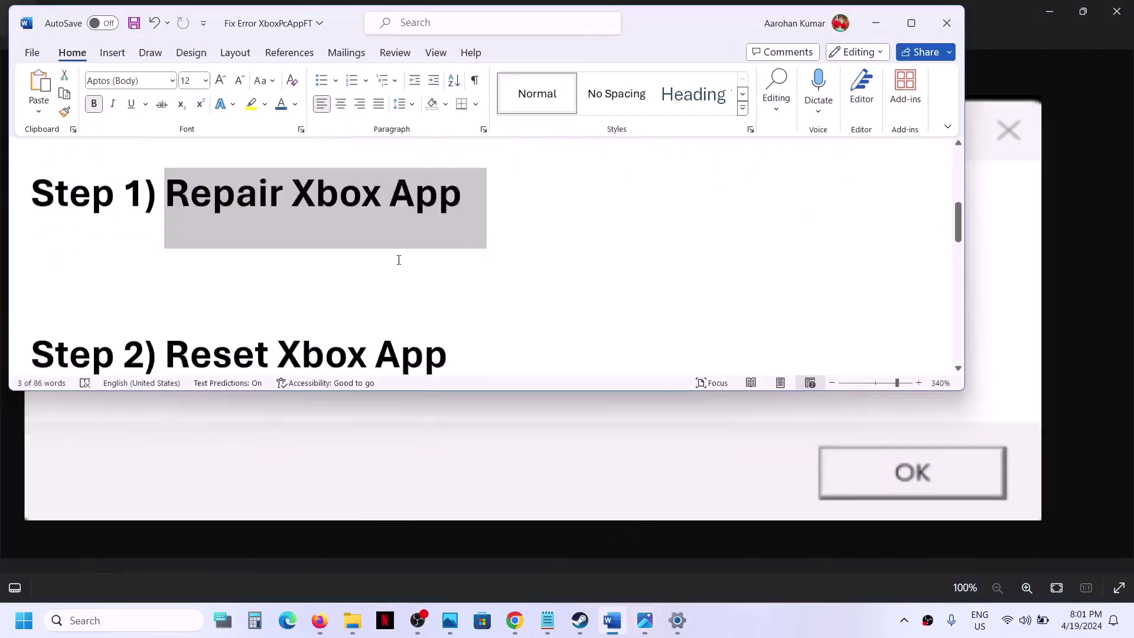
pyautogui.scroll(-4, 399, 259)
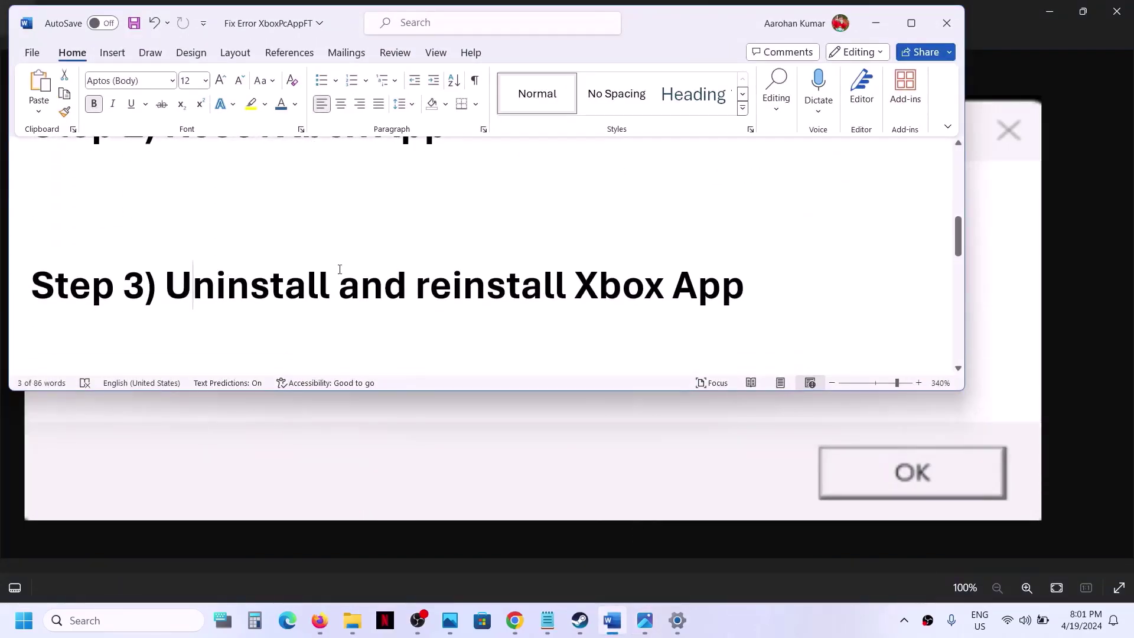
pyautogui.hotkey('shift', 'End')
pyautogui.press('Up')
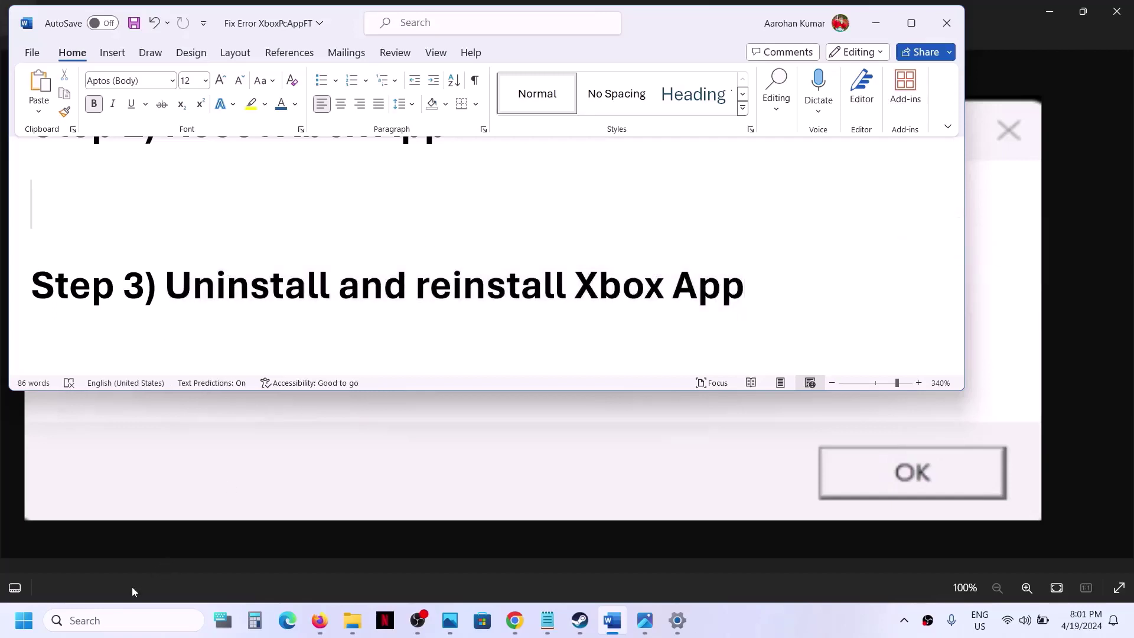
# Uninstall the Xbox app from a Windows search for 'xbox'.
pyautogui.click(93, 618)
pyautogui.write('xbo')
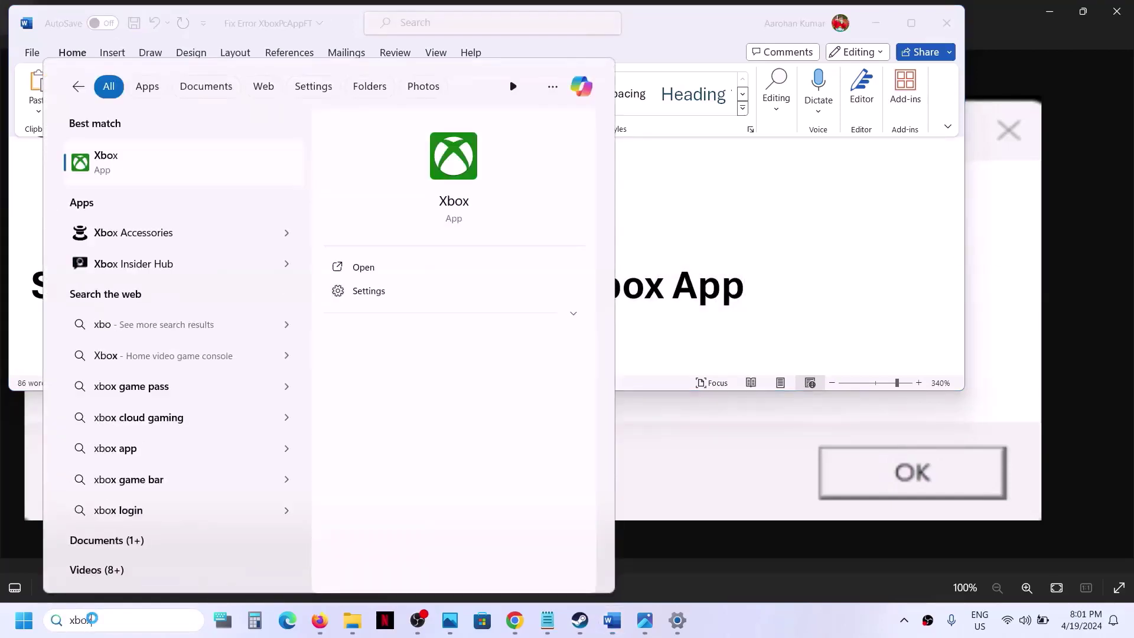
pyautogui.write('x')
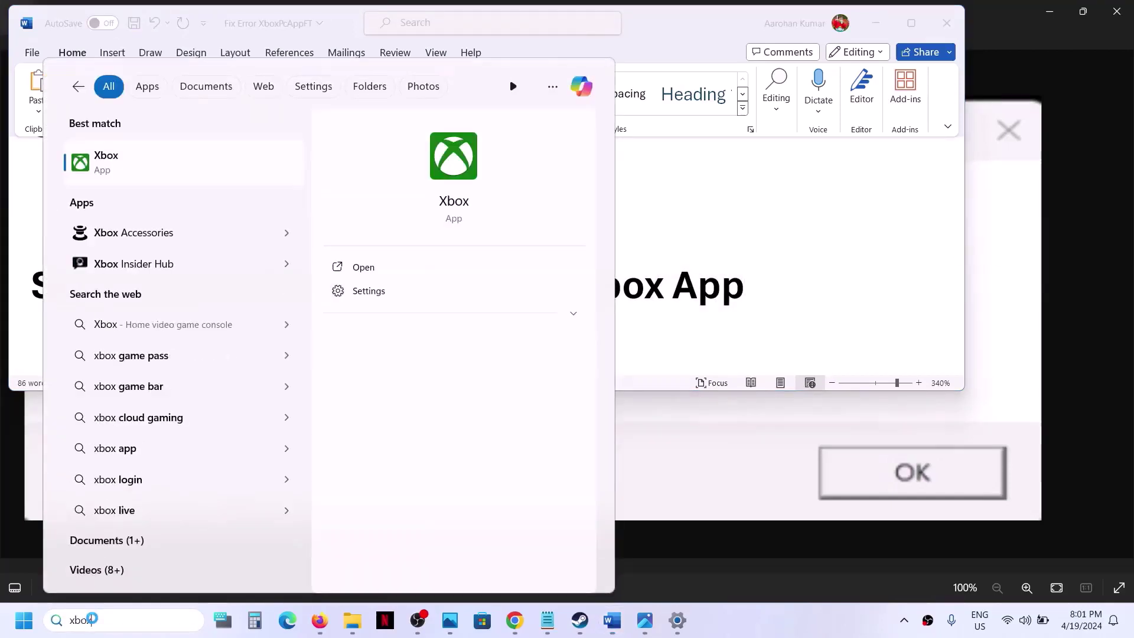
pyautogui.rightClick(124, 167)
pyautogui.click(168, 324)
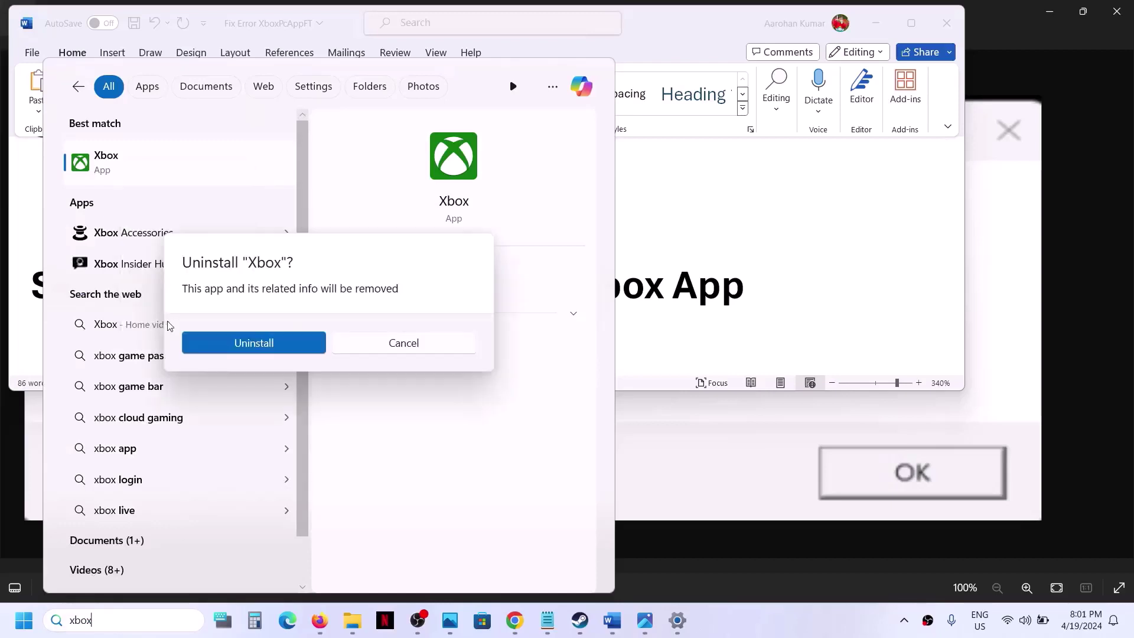
pyautogui.click(284, 347)
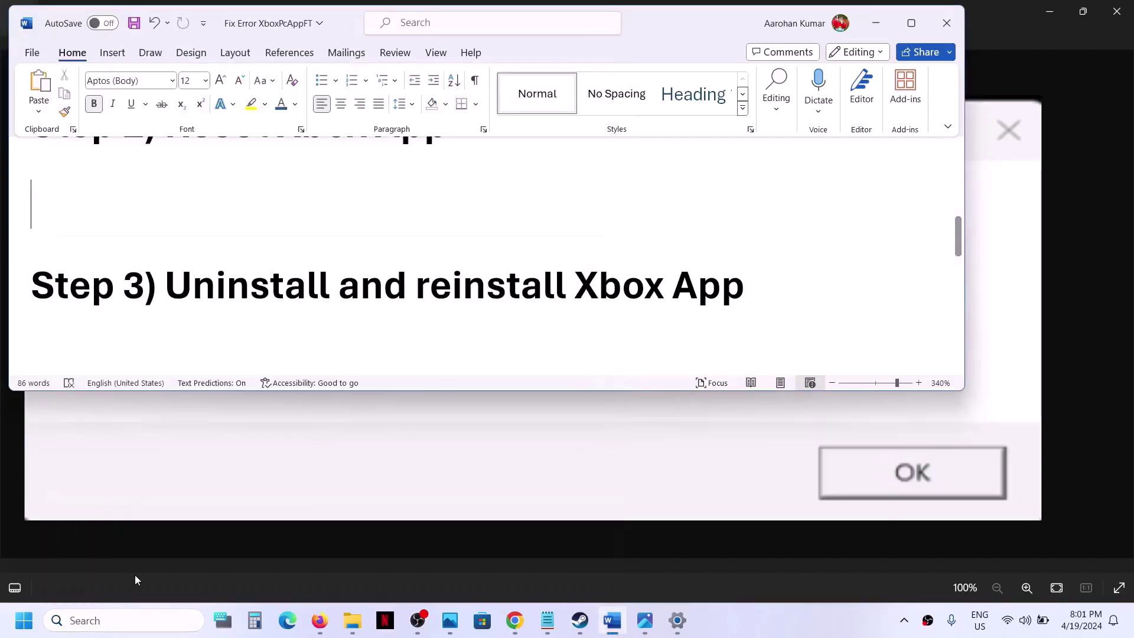
# Open the Start menu's power options, then dismiss them to return to Word.
pyautogui.click(24, 620)
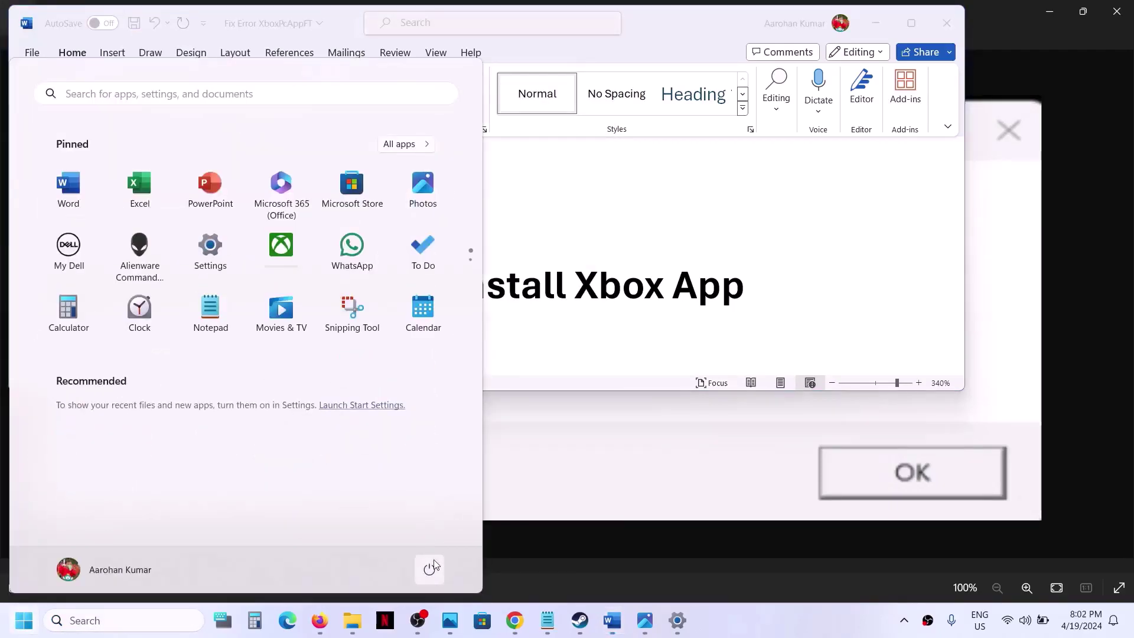
pyautogui.click(434, 564)
pyautogui.click(716, 332)
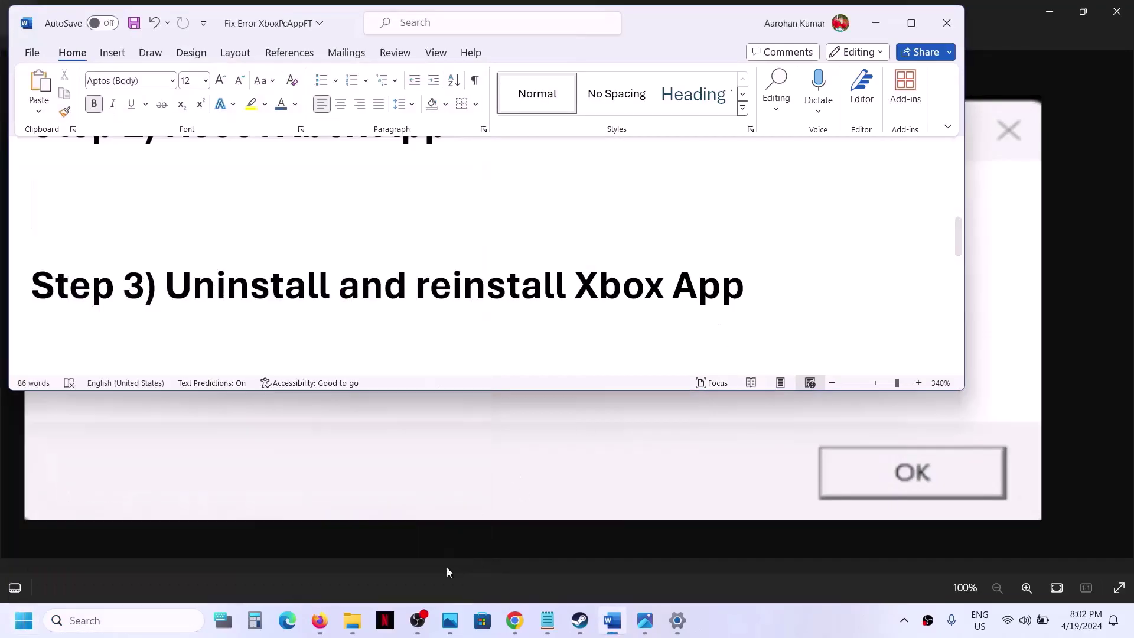
# Search Microsoft Store for 'xbox app' and open the Xbox app's product page.
pyautogui.click(482, 620)
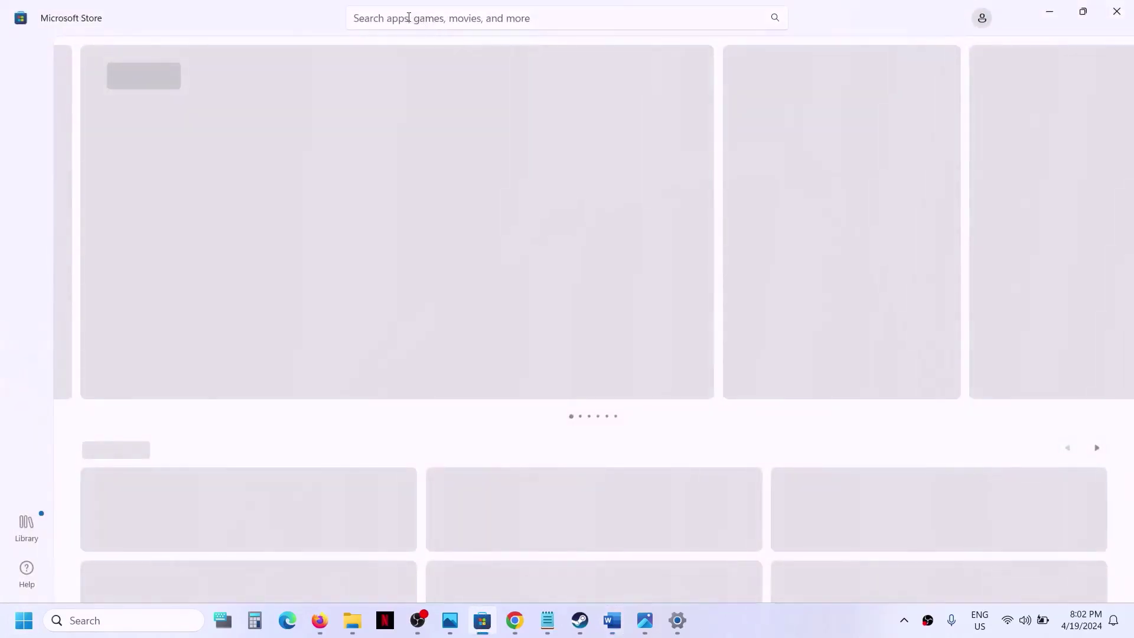
pyautogui.click(408, 17)
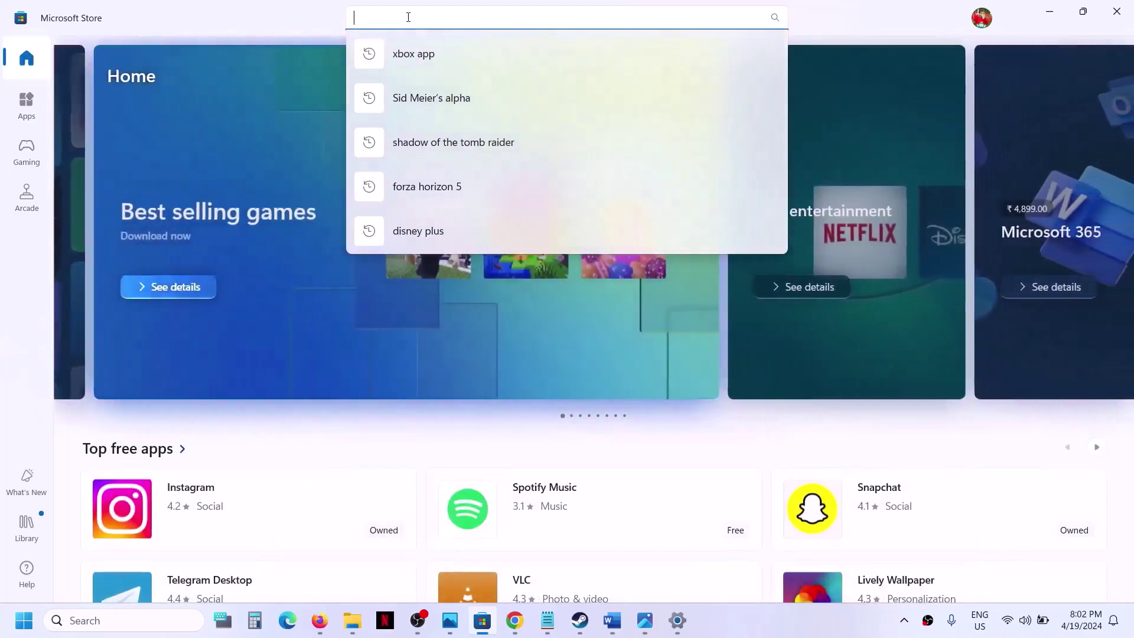
pyautogui.write('xbo')
pyautogui.write('x acc')
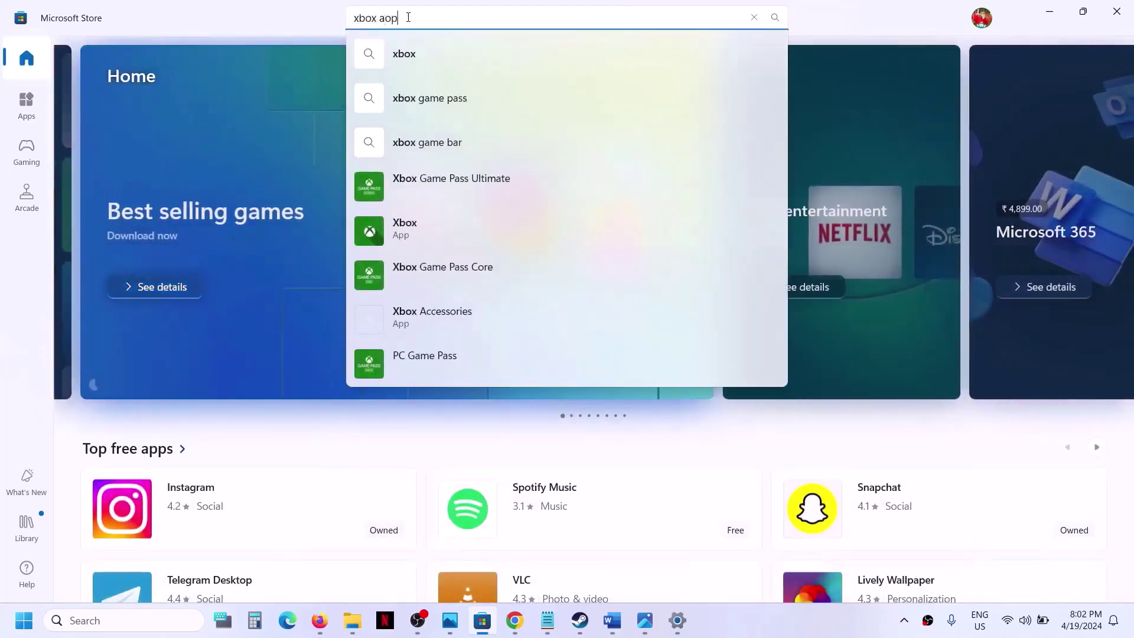
pyautogui.press('BackSpace')
pyautogui.press('BackSpace')
pyautogui.write('pp')
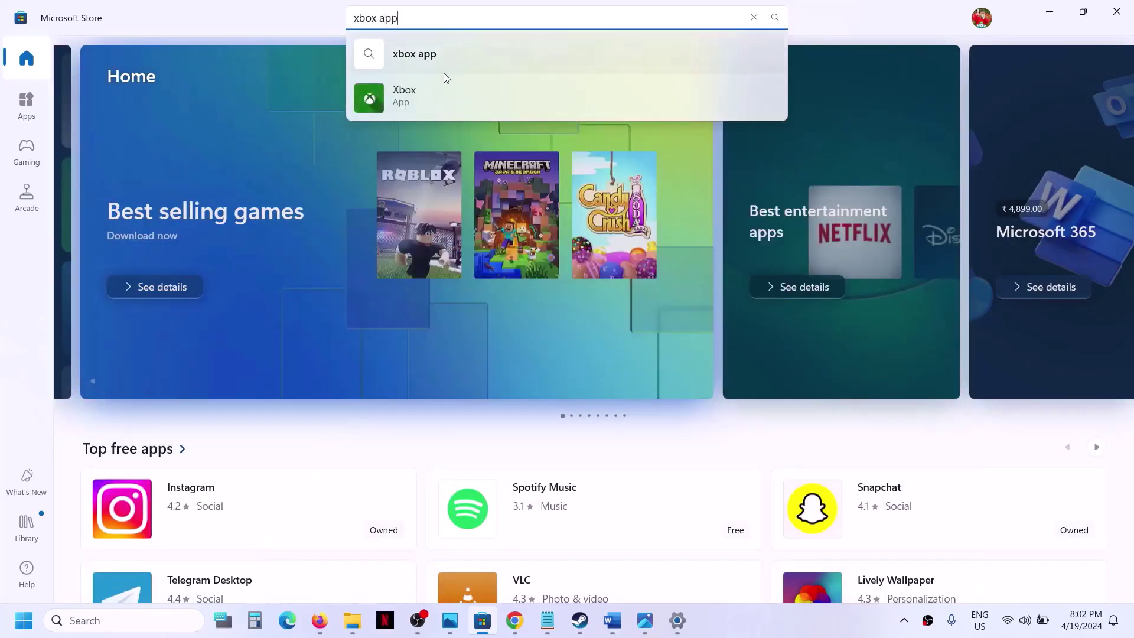
pyautogui.click(417, 96)
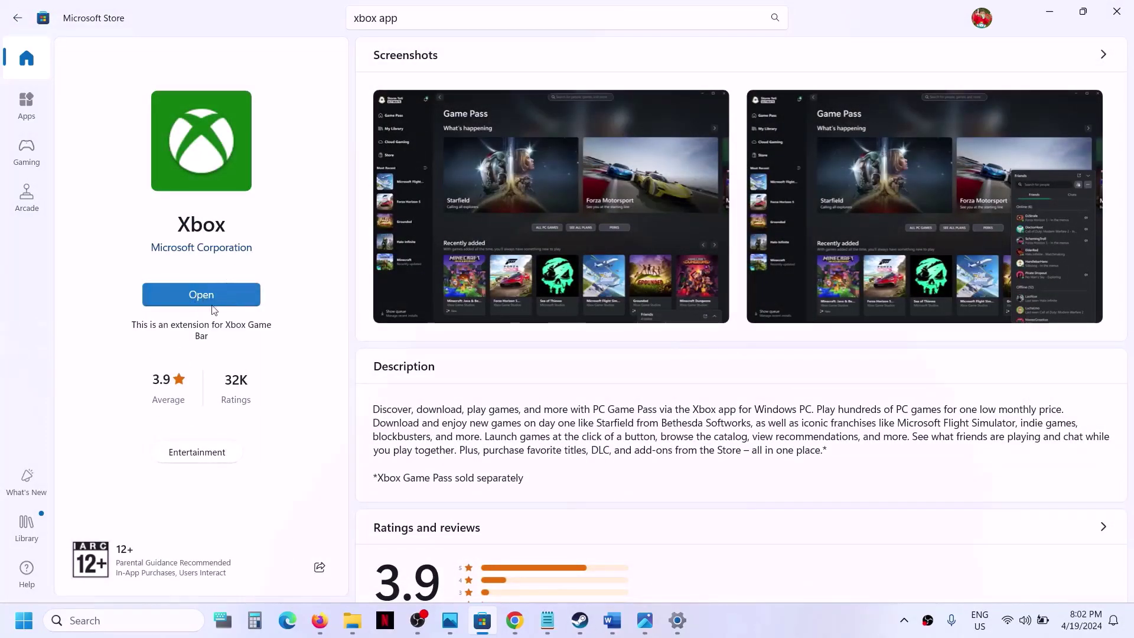
# Bring the Word notes forward, maximize the window and scroll to Step 4.
pyautogui.click(612, 620)
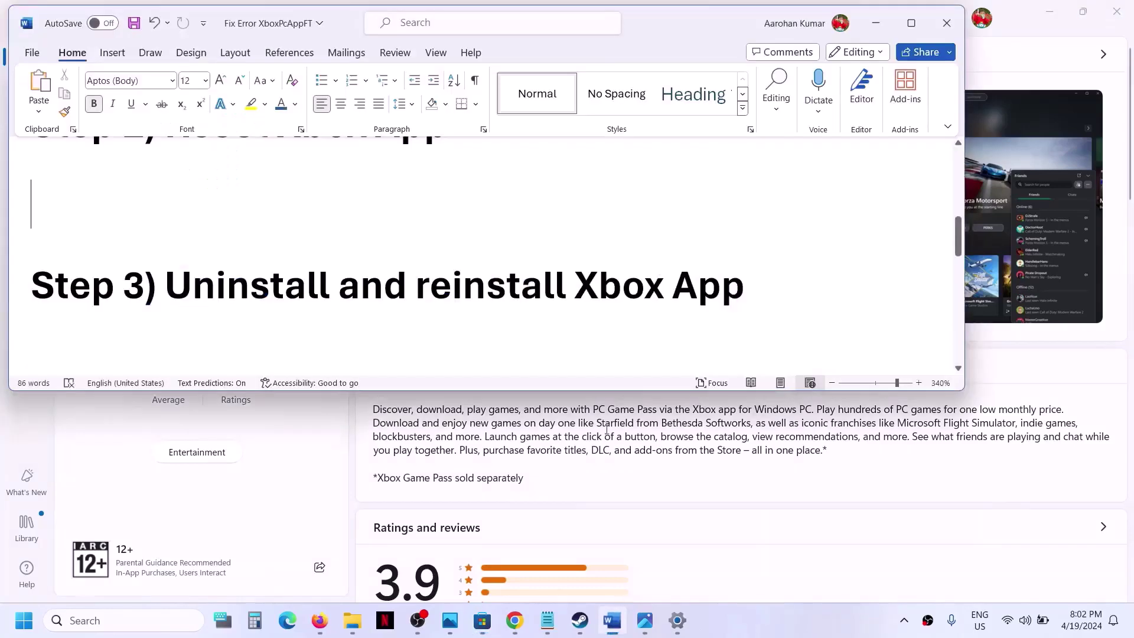
pyautogui.scroll(-2, 490, 283)
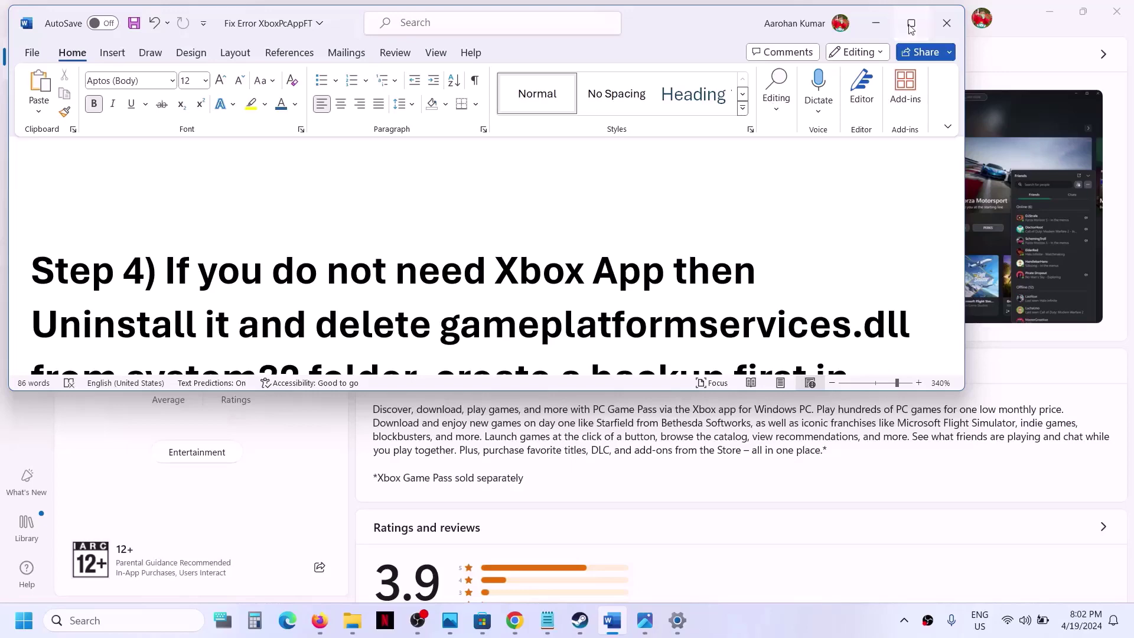
pyautogui.click(913, 24)
pyautogui.moveTo(168, 268); pyautogui.dragTo(36, 195)
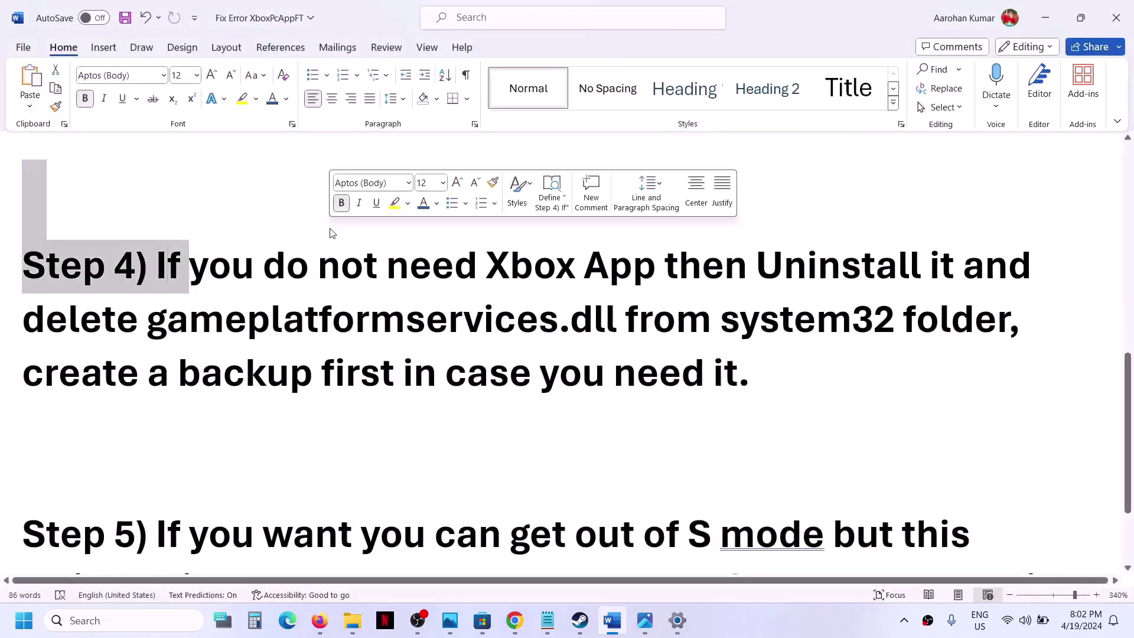
pyautogui.scroll(3, 329, 228)
pyautogui.scroll(-3, 291, 362)
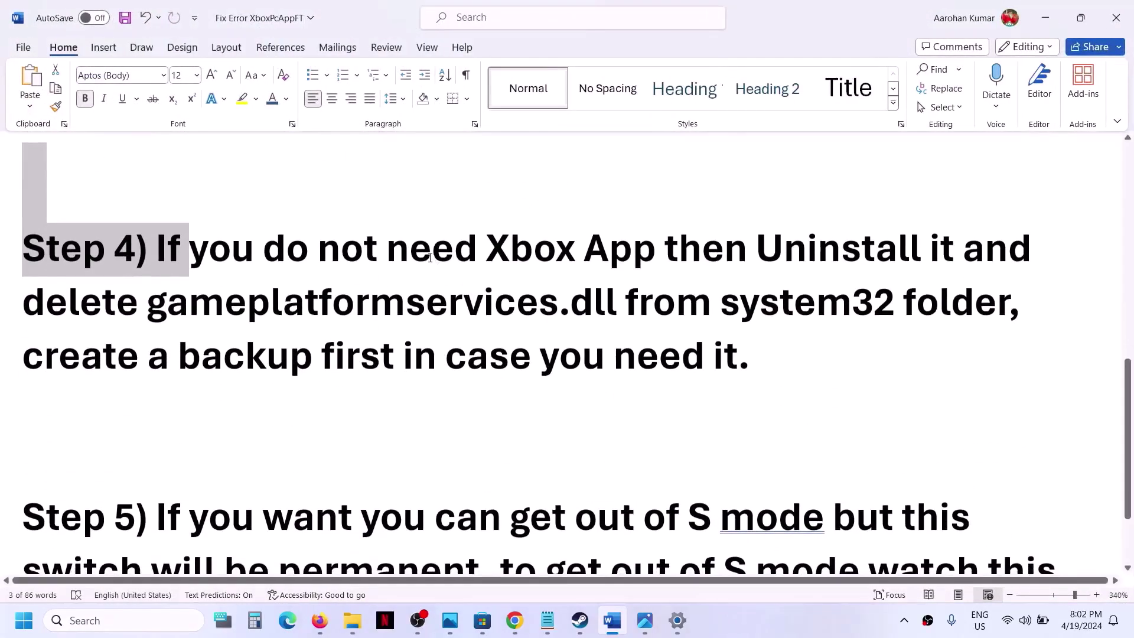
# Highlight Step 4's key phrases: uninstall Xbox App, back up, delete gameplatformservices.dll from system32.
pyautogui.moveTo(425, 253); pyautogui.dragTo(822, 245)
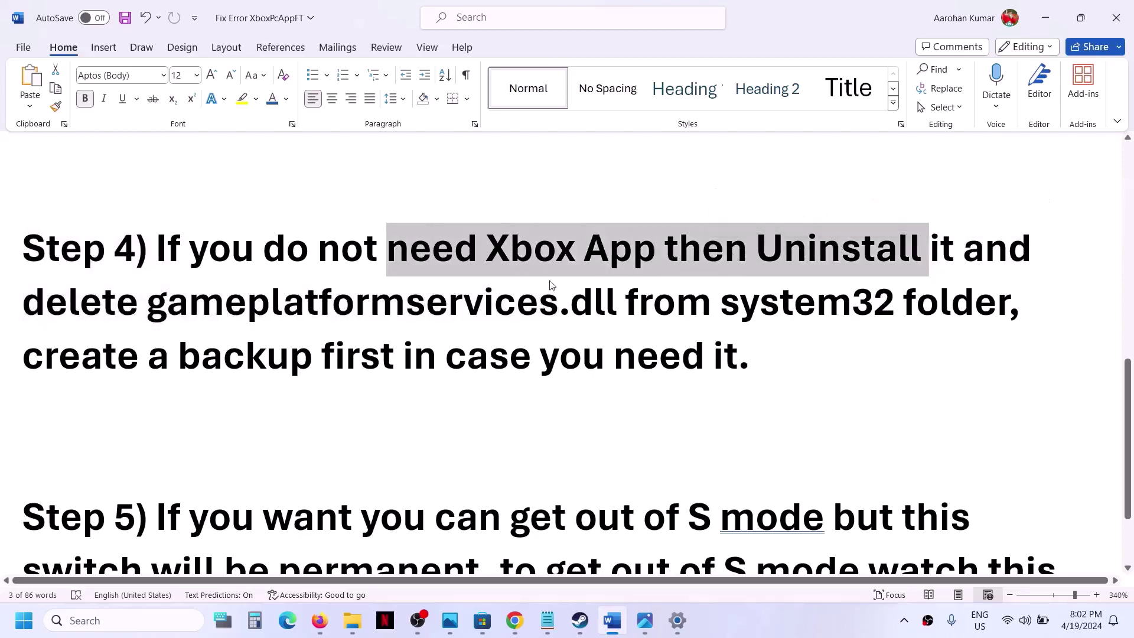
pyautogui.click(522, 278)
pyautogui.moveTo(511, 251); pyautogui.dragTo(678, 250)
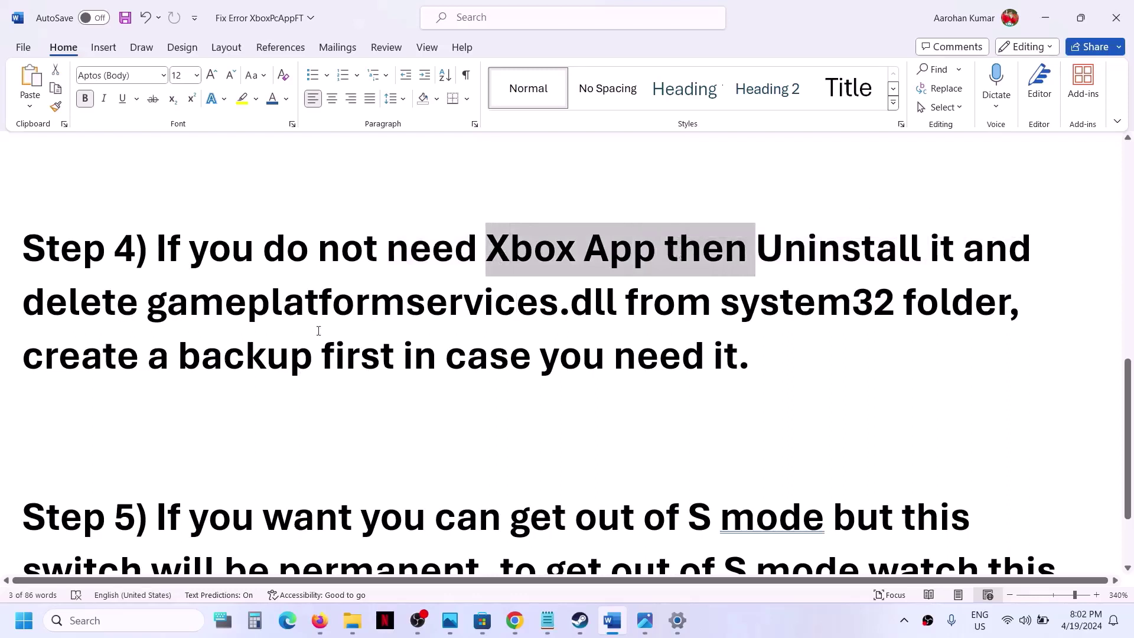
pyautogui.moveTo(74, 305); pyautogui.dragTo(762, 302)
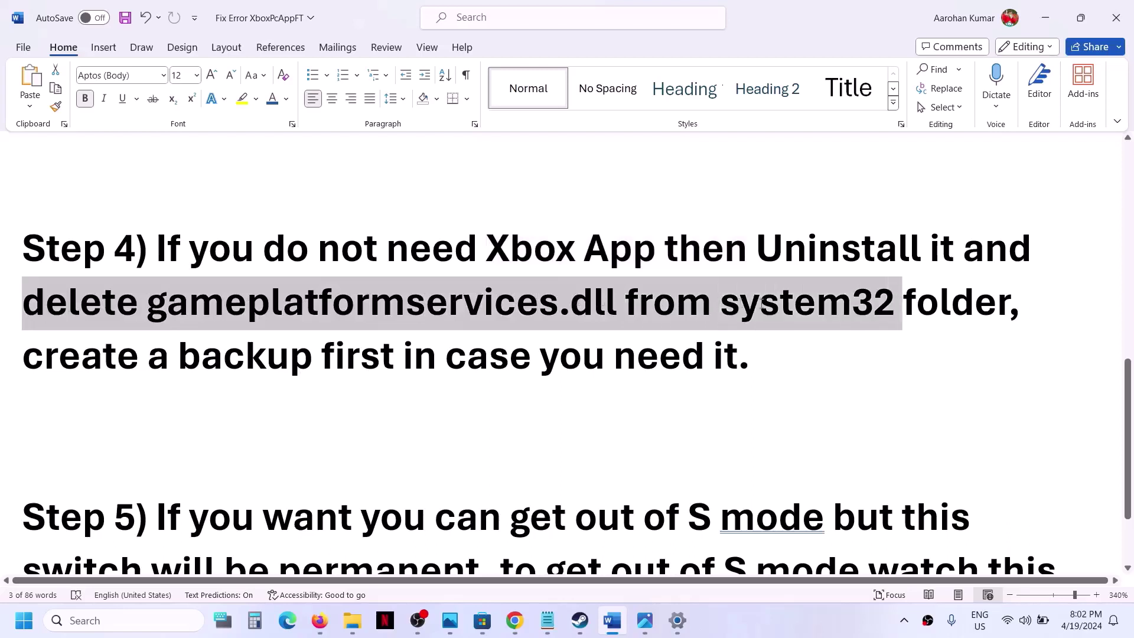
pyautogui.moveTo(889, 305); pyautogui.dragTo(890, 305)
pyautogui.moveTo(51, 373); pyautogui.dragTo(749, 356)
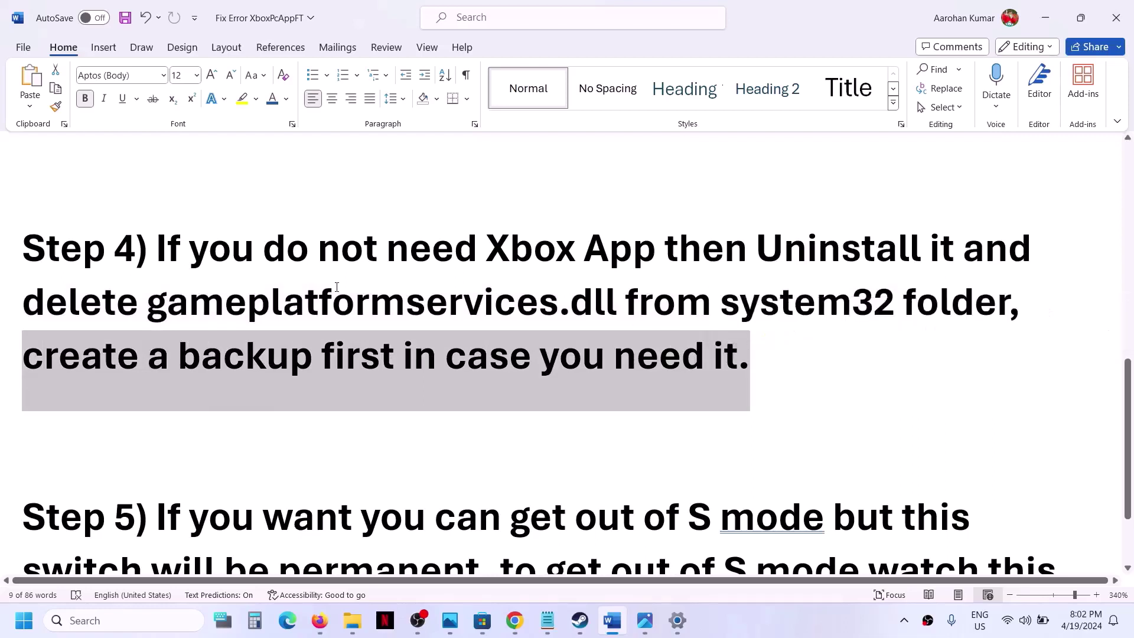
pyautogui.moveTo(198, 303); pyautogui.dragTo(616, 304)
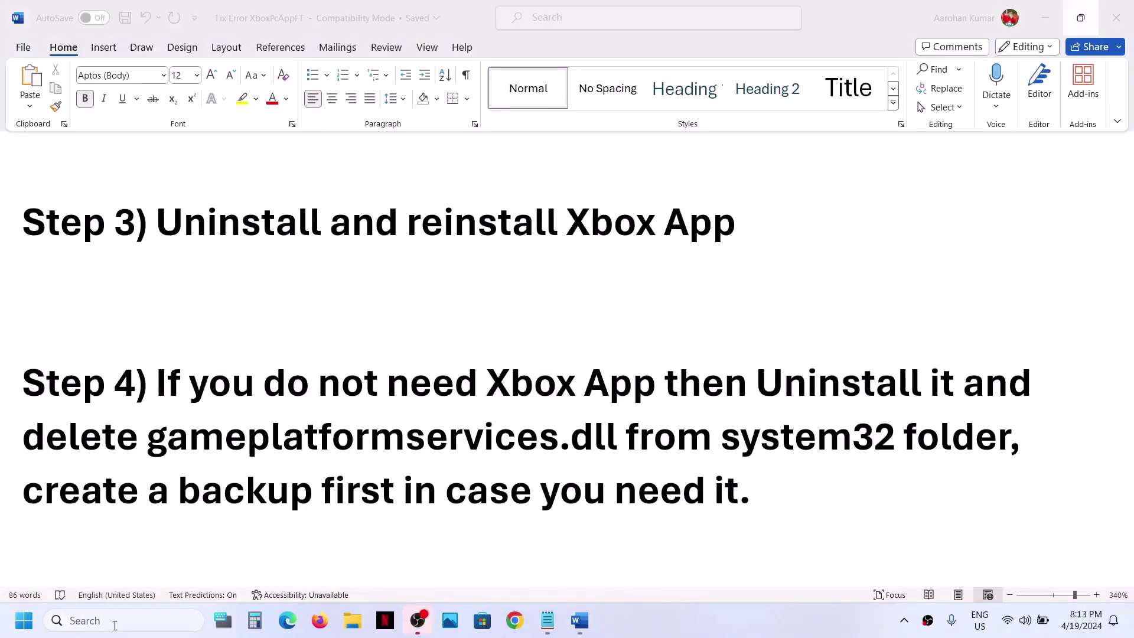
# Uninstall the Xbox app again from a Windows search for 'xbox'.
pyautogui.click(114, 620)
pyautogui.write('xbox')
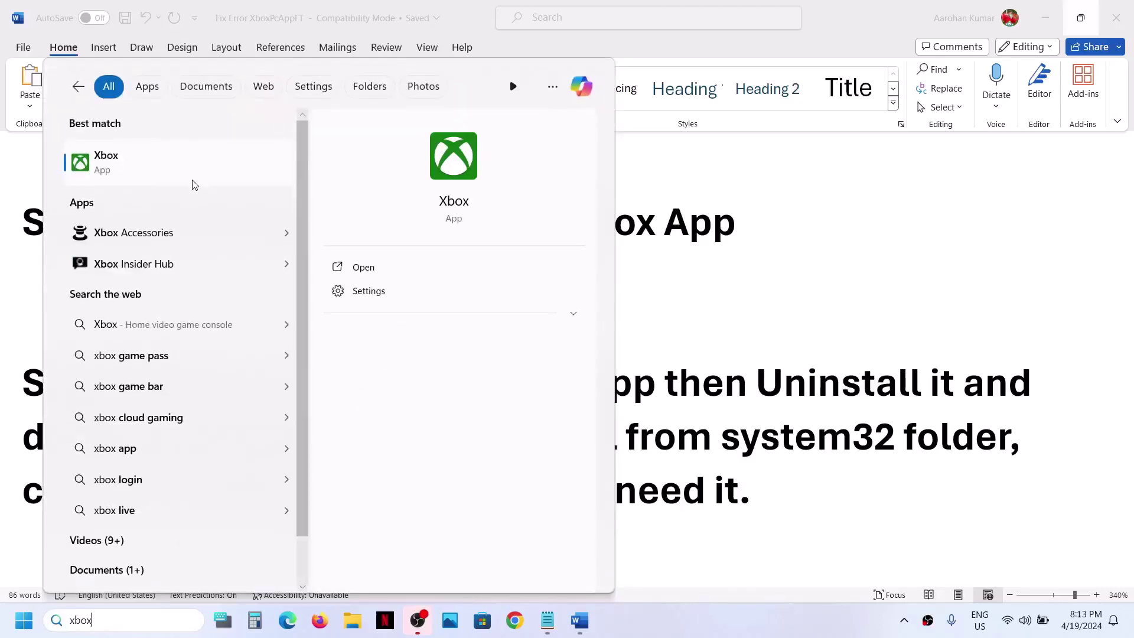
pyautogui.rightClick(152, 171)
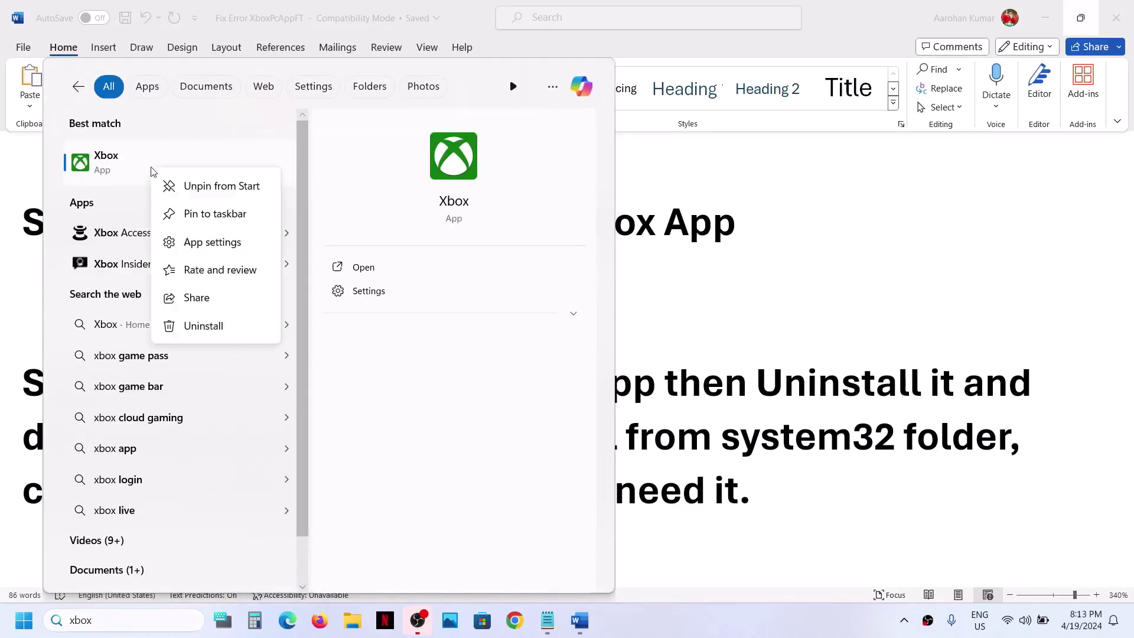
pyautogui.click(220, 324)
pyautogui.click(289, 349)
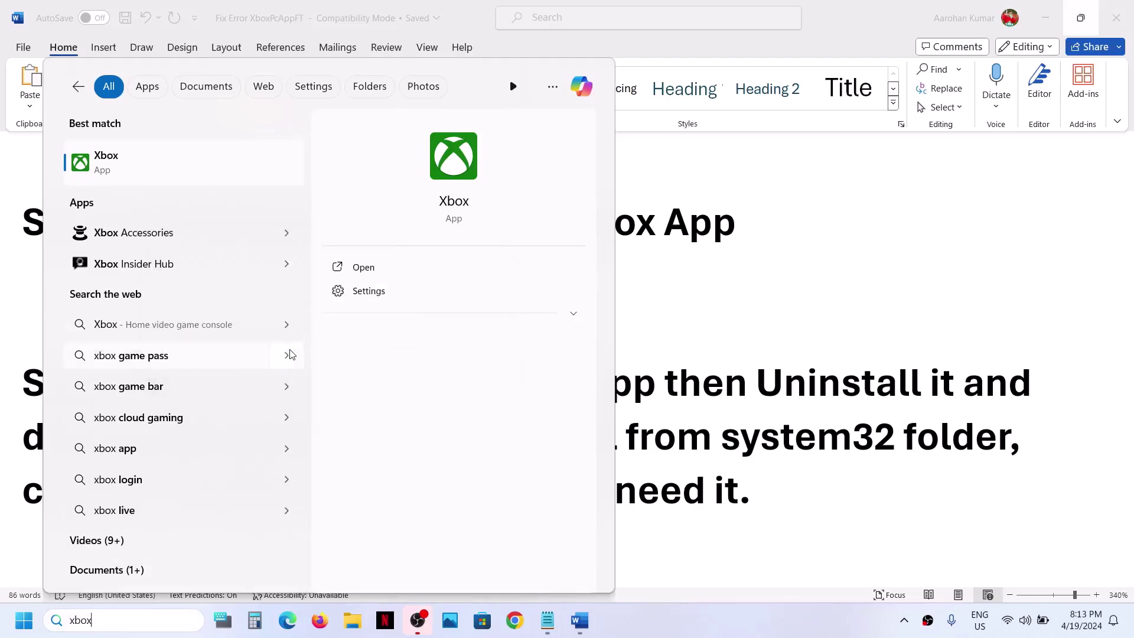
pyautogui.click(727, 496)
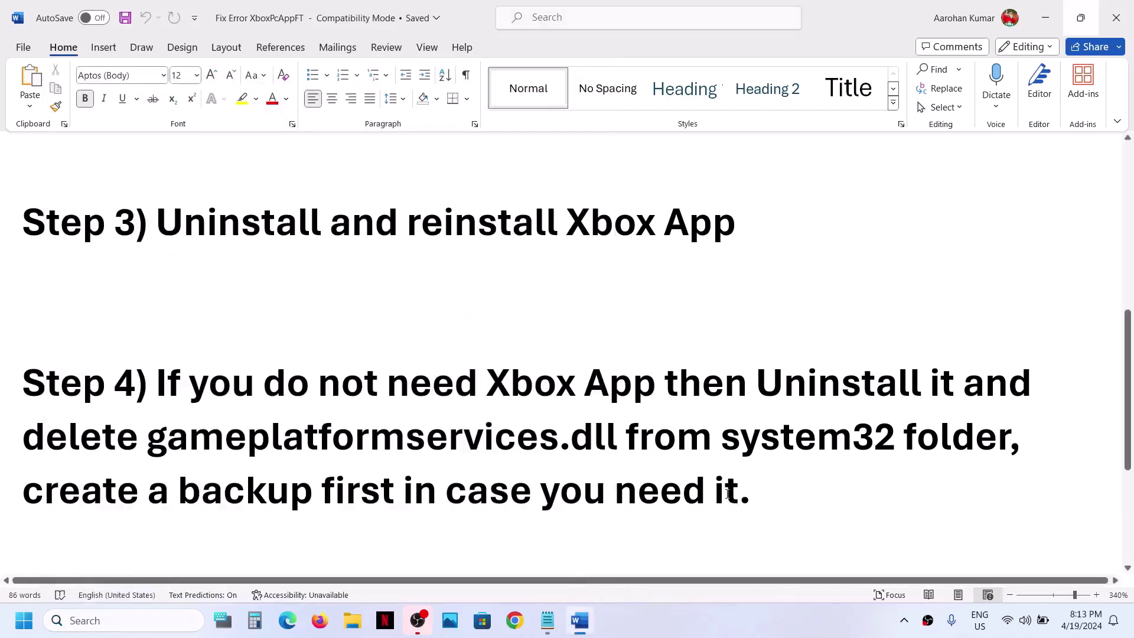
# Show the Start menu's power options, then close them and the Start menu.
pyautogui.click(24, 620)
pyautogui.click(430, 570)
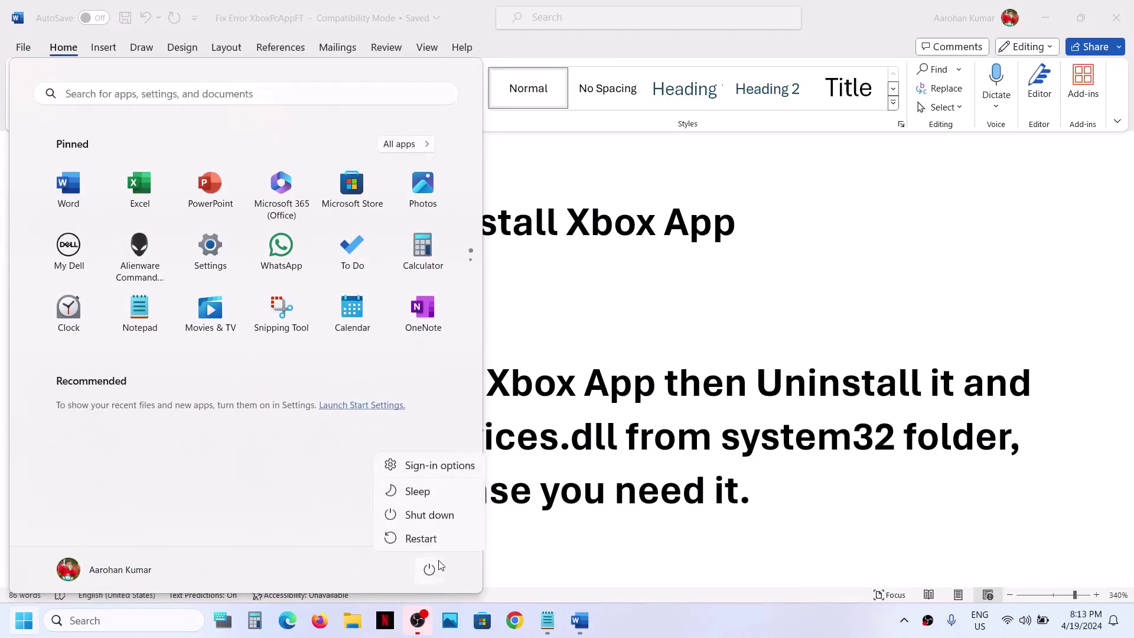
pyautogui.click(555, 539)
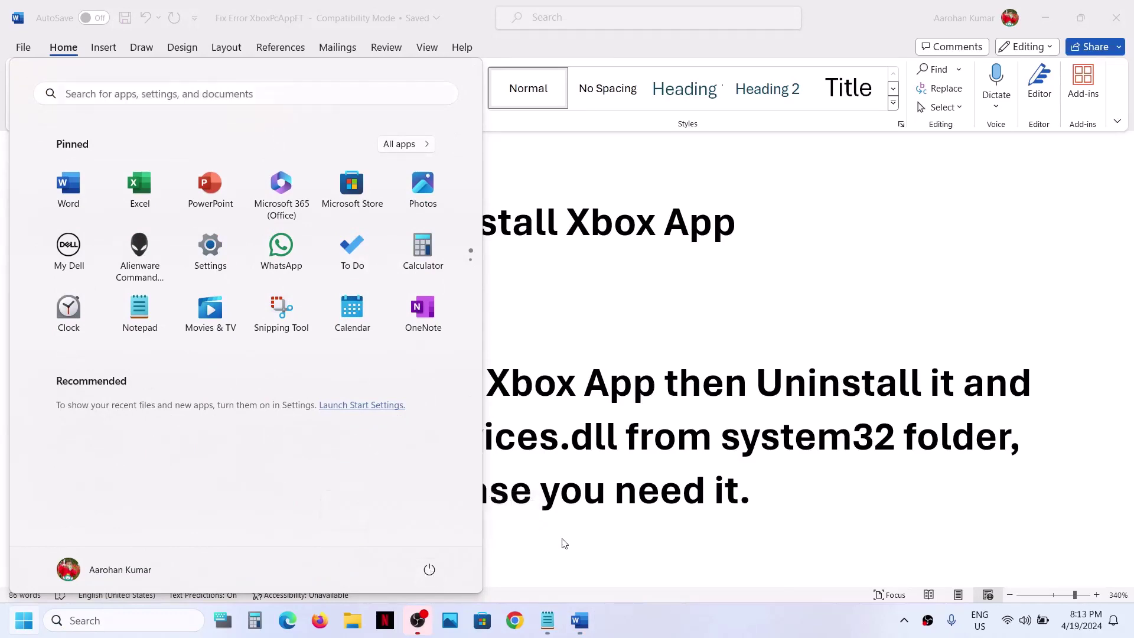
pyautogui.click(684, 623)
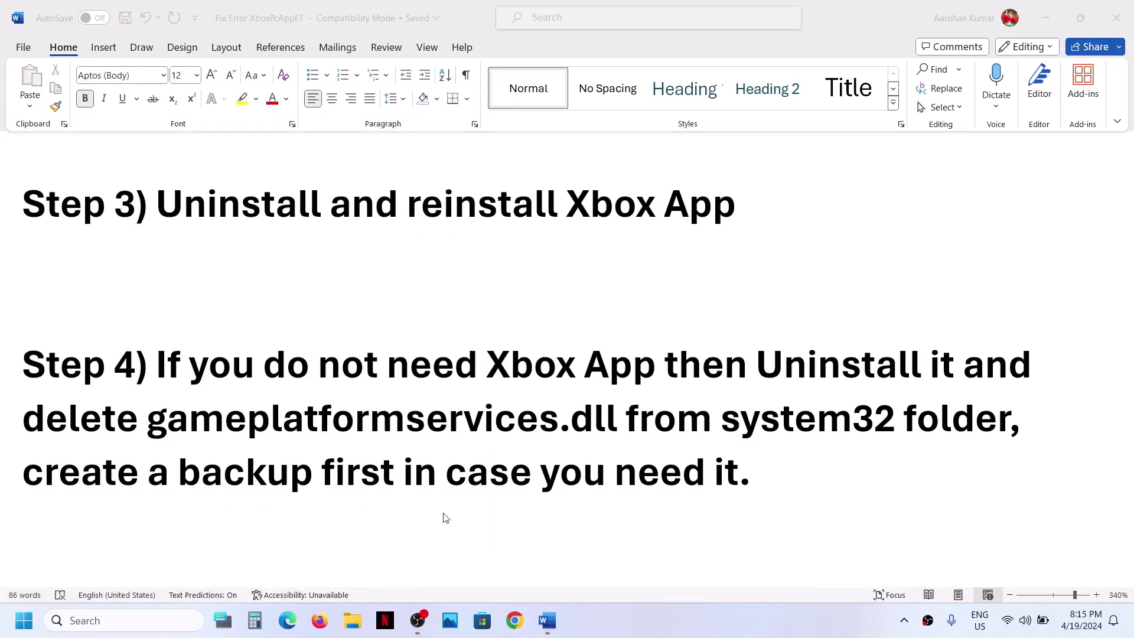
# Open C:\WINDOWS\System32 in File Explorer, then select gameplatformservices.dll in the Word notes.
pyautogui.click(351, 622)
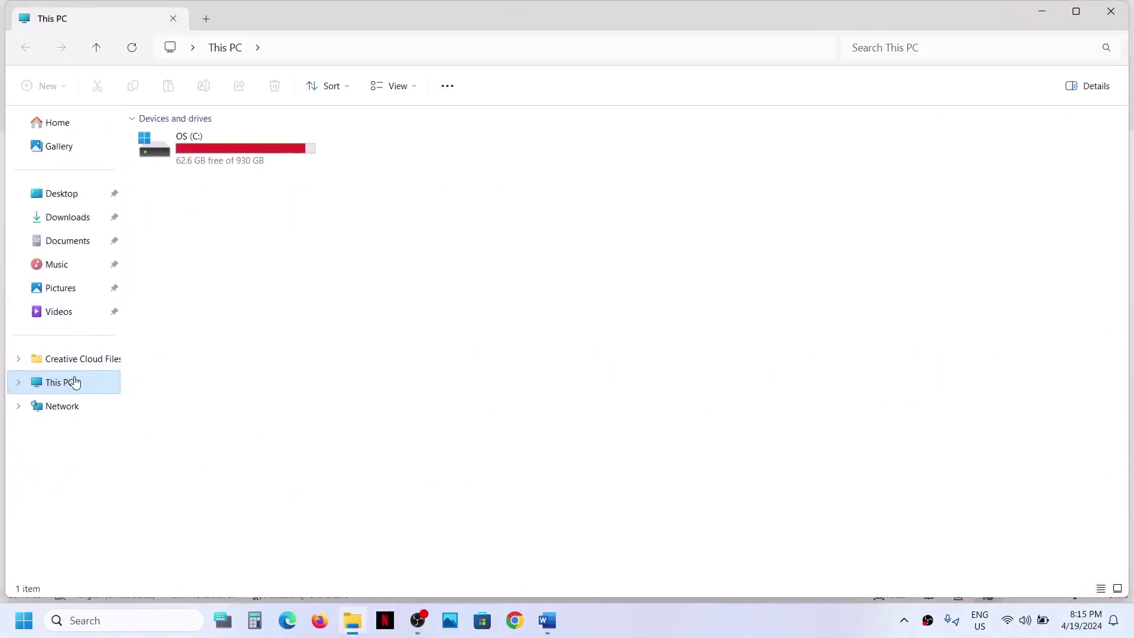
pyautogui.doubleClick(203, 162)
pyautogui.scroll(-4, 223, 329)
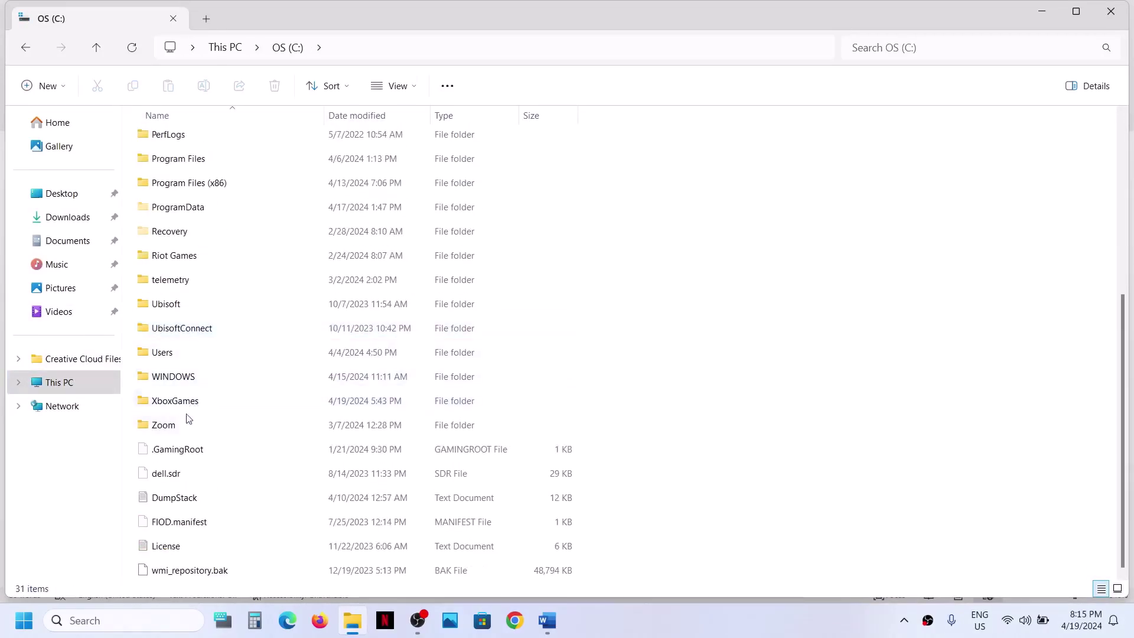
pyautogui.click(181, 379)
pyautogui.doubleClick(202, 379)
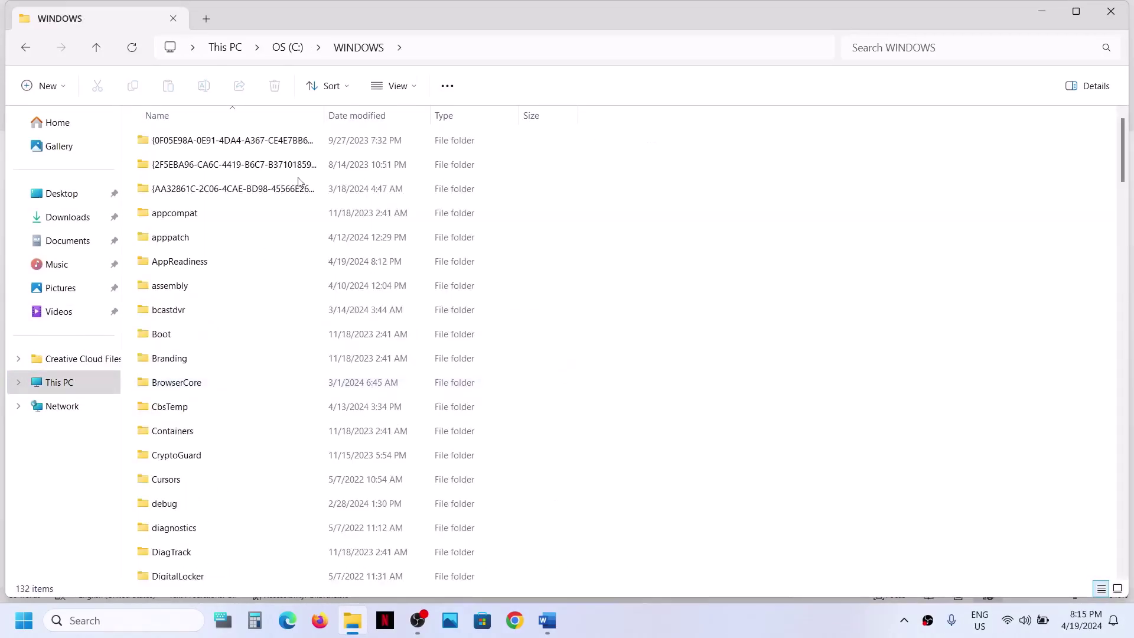
pyautogui.press('s')
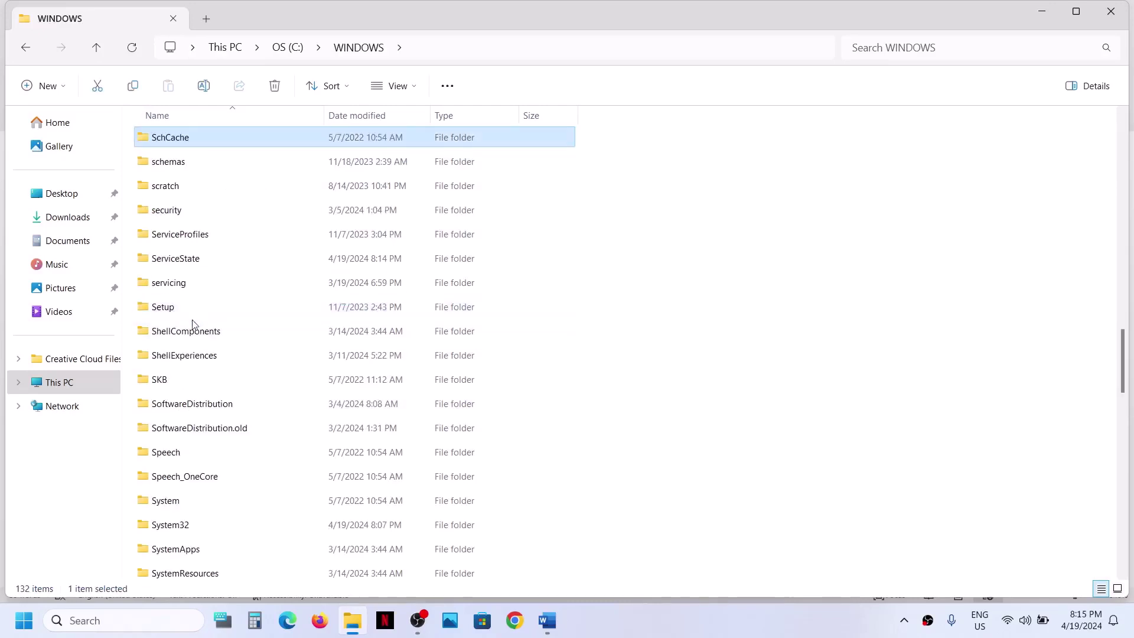
pyautogui.click(247, 530)
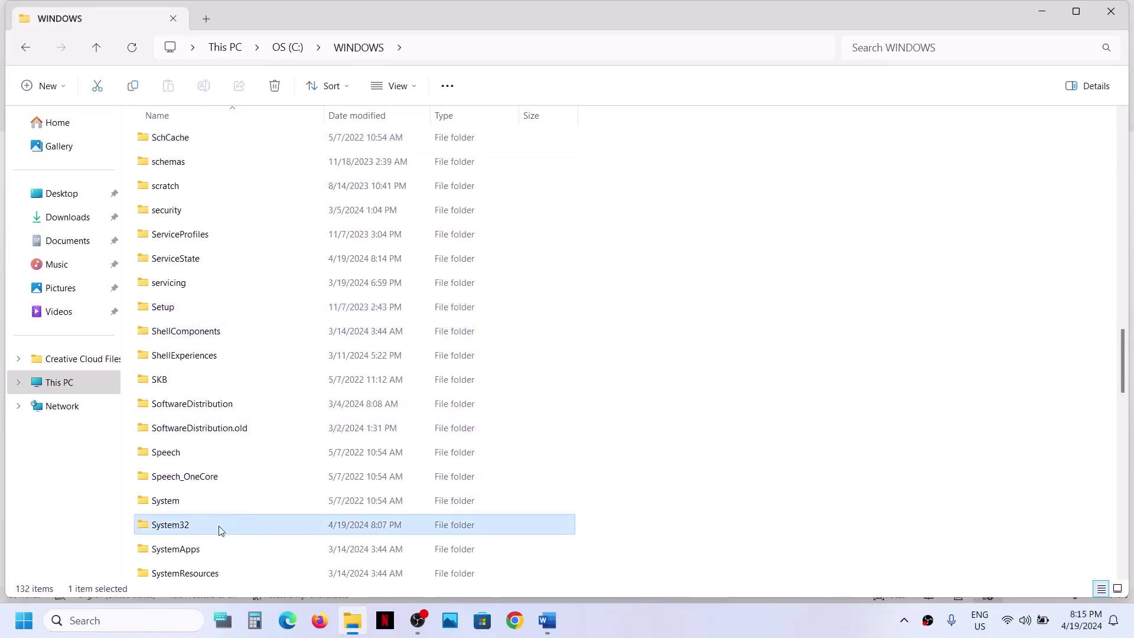
pyautogui.doubleClick(227, 530)
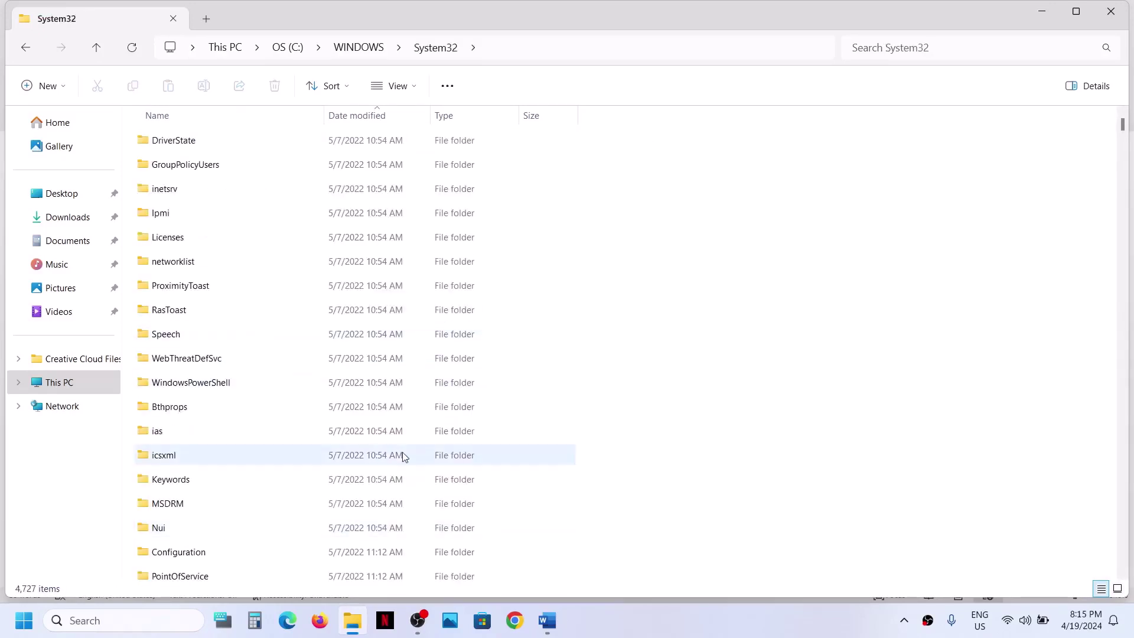
pyautogui.click(553, 627)
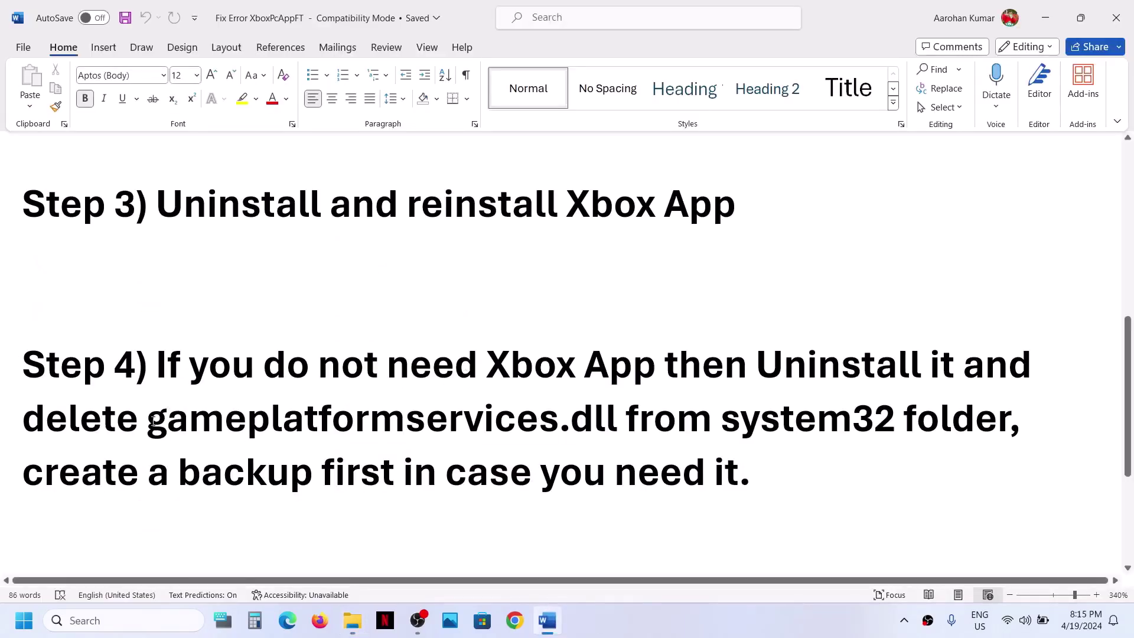
pyautogui.moveTo(242, 421); pyautogui.dragTo(609, 418)
pyautogui.hotkey('ctrl', 'c')
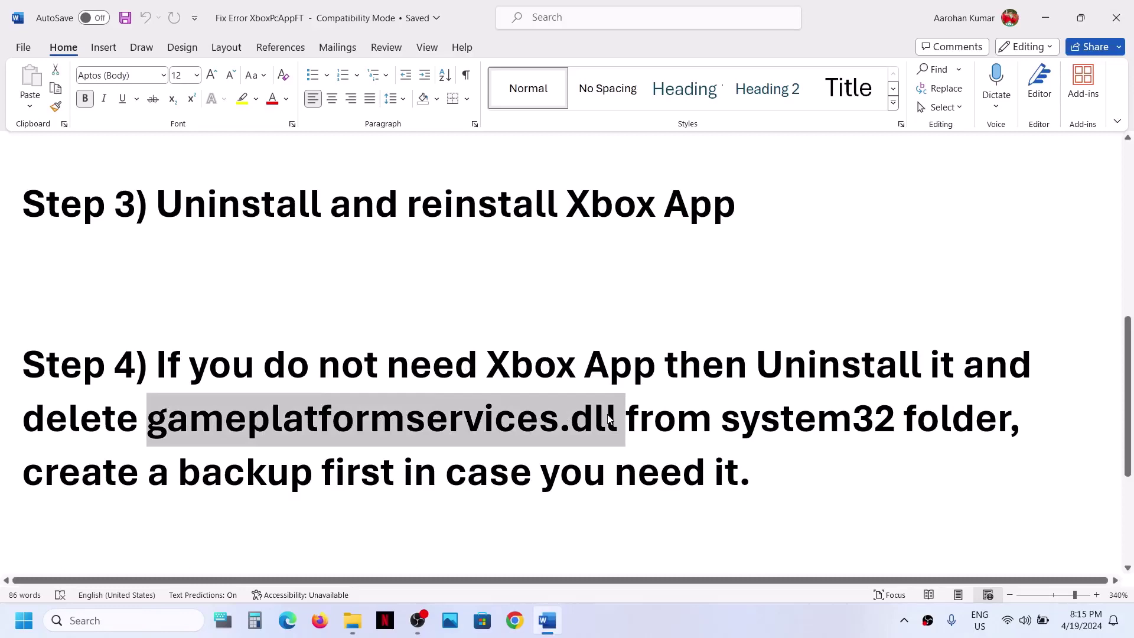
# Copy the DLL name from Word and search System32 for gameplatformservices.dll.
pyautogui.click(608, 418)
pyautogui.hotkey('alt', 'Tab')
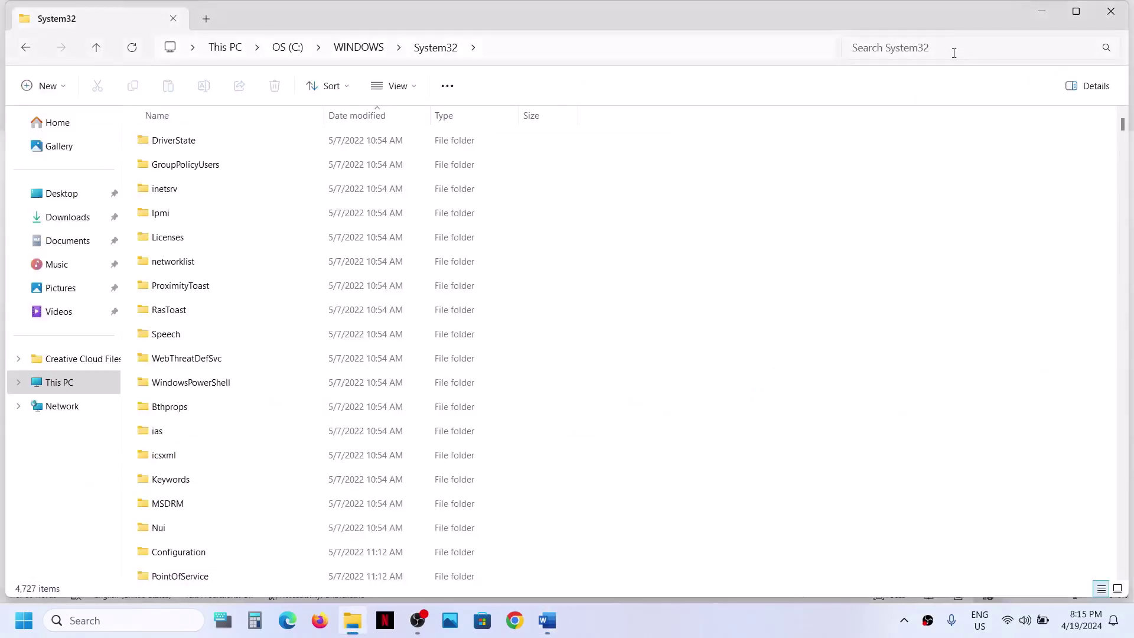
pyautogui.click(906, 44)
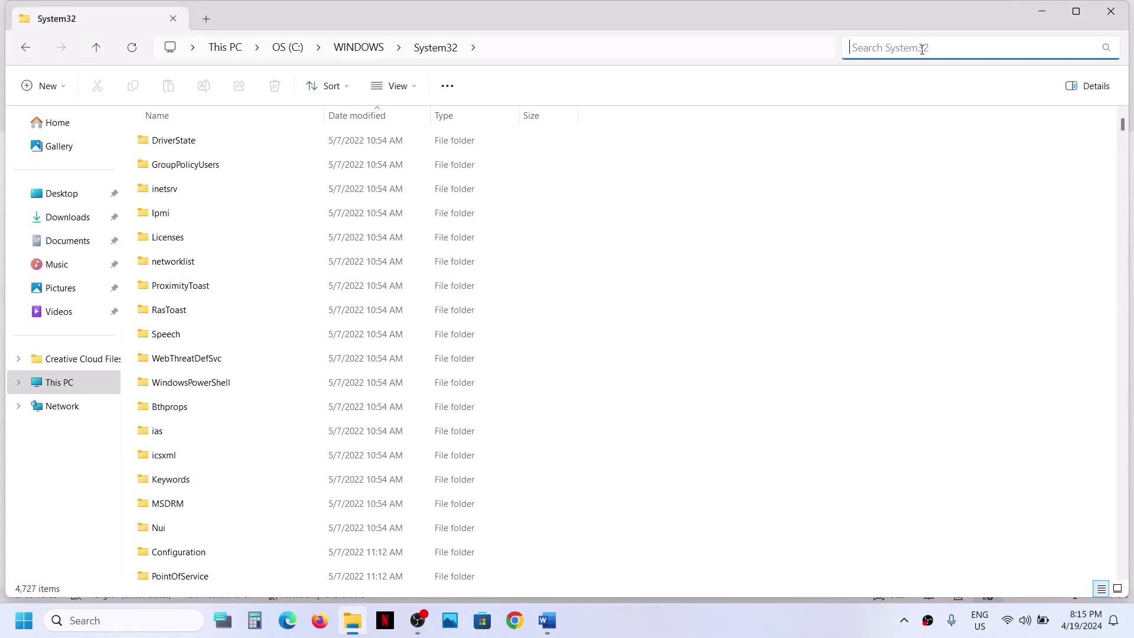
pyautogui.hotkey('ctrl', 'v')
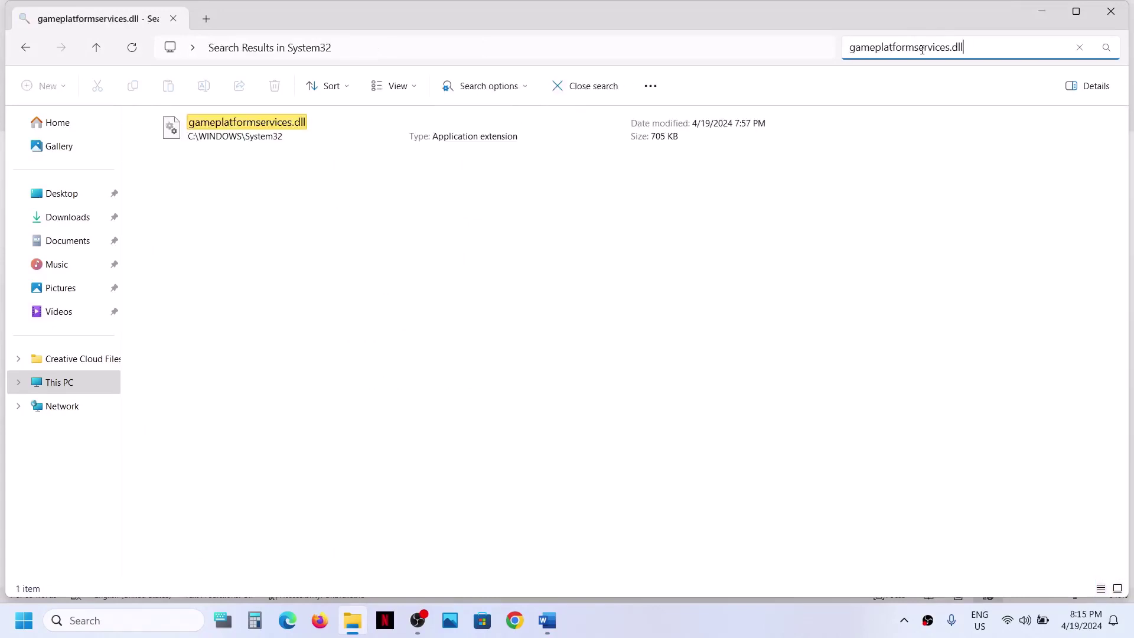
pyautogui.press('Return')
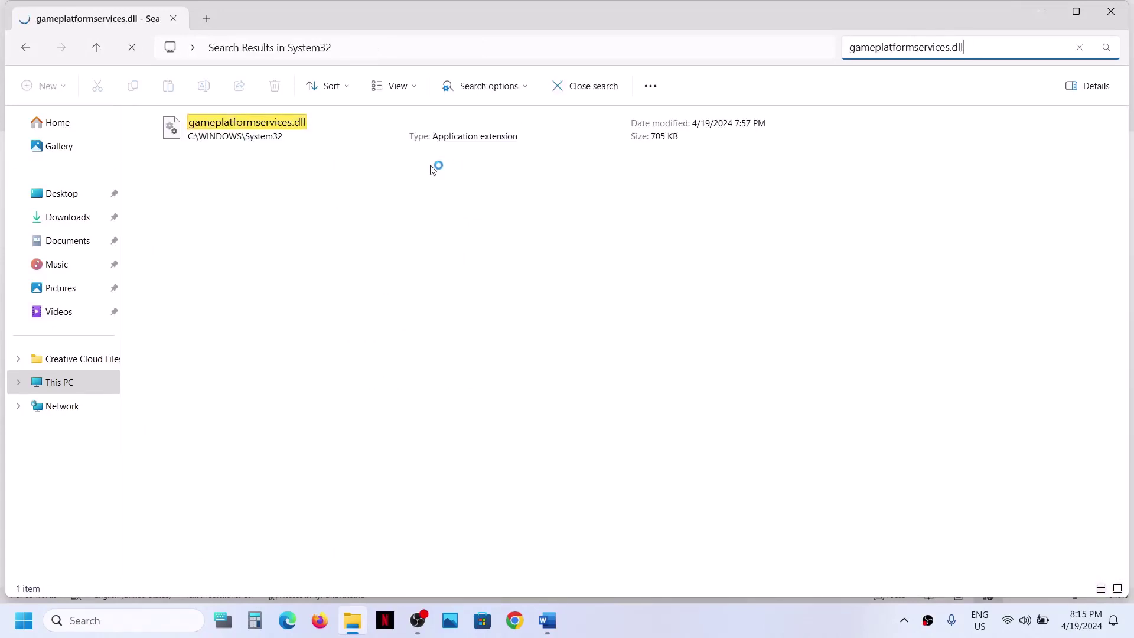
# Copy gameplatformservices.dll and paste a backup onto the Desktop.
pyautogui.rightClick(267, 137)
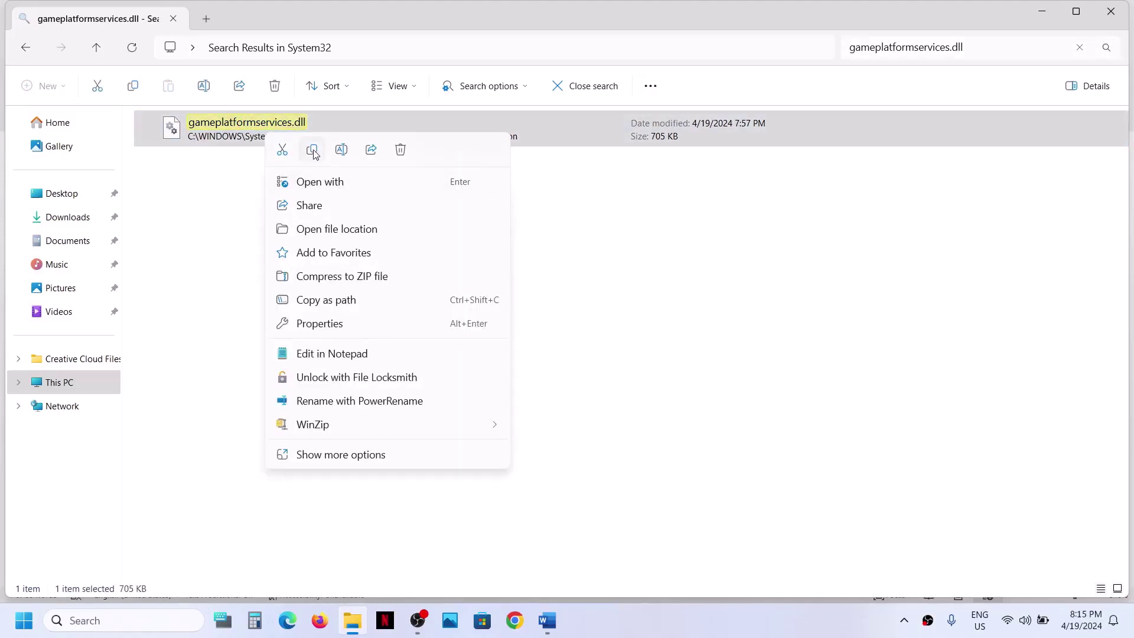
pyautogui.click(312, 149)
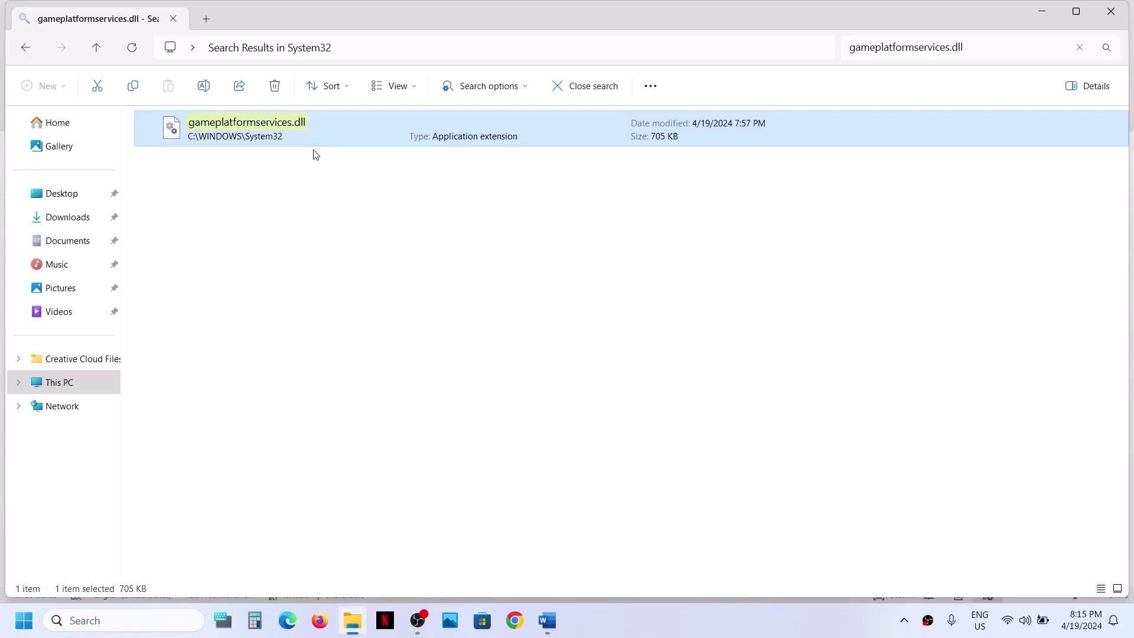
pyautogui.press('super+d')
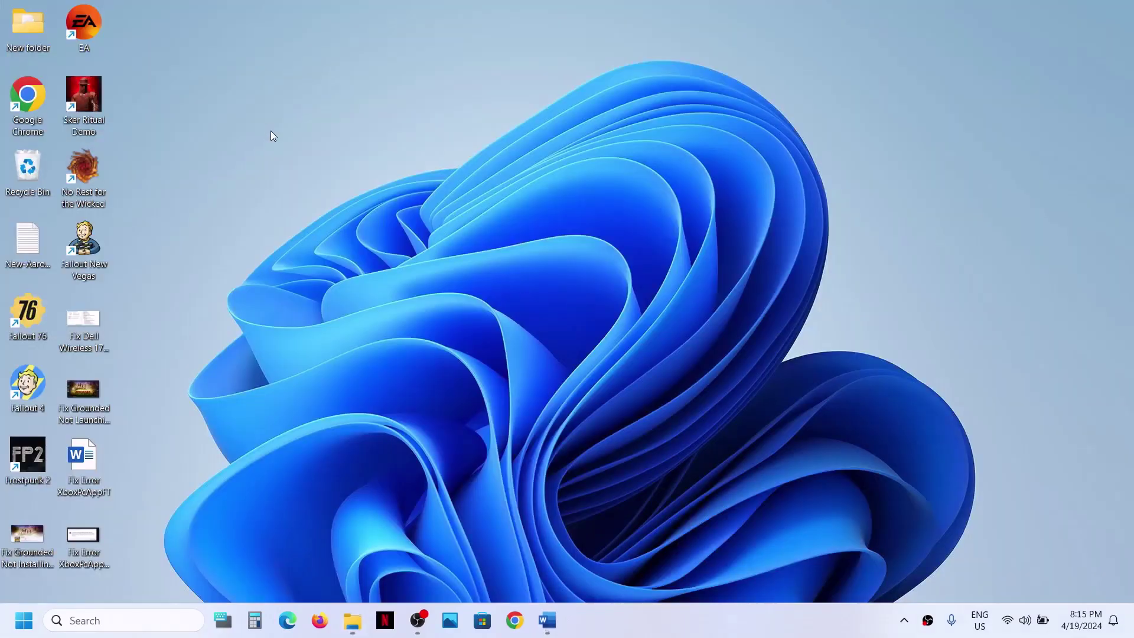
pyautogui.hotkey('ctrl', 'v')
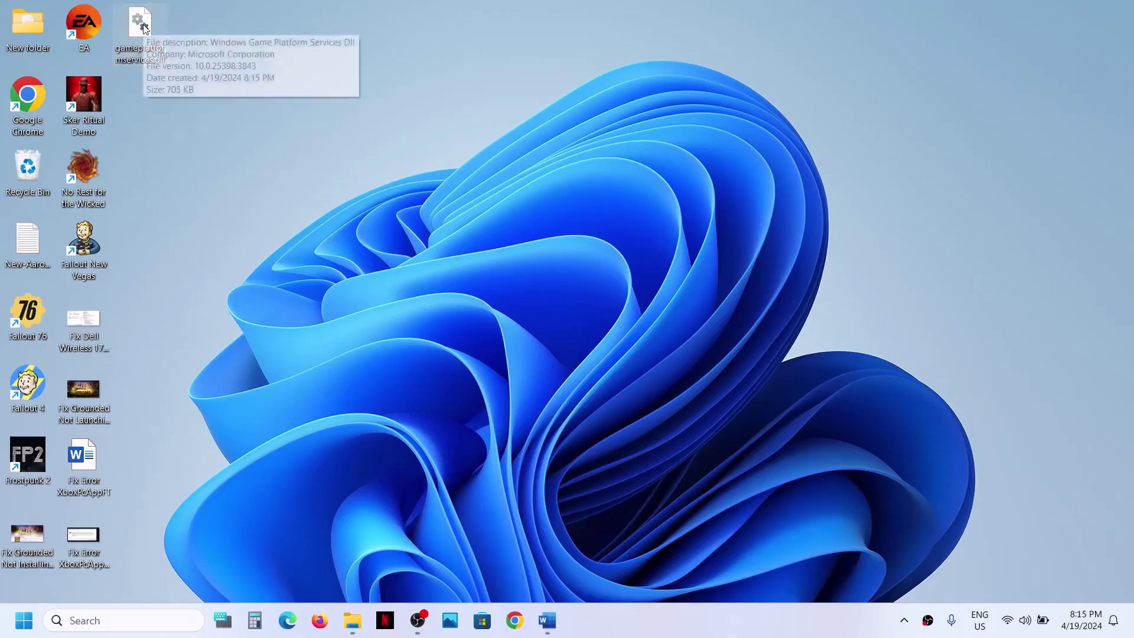
# Delete the DLL from System32 with administrator permission and refresh the now-empty search results.
pyautogui.click(353, 620)
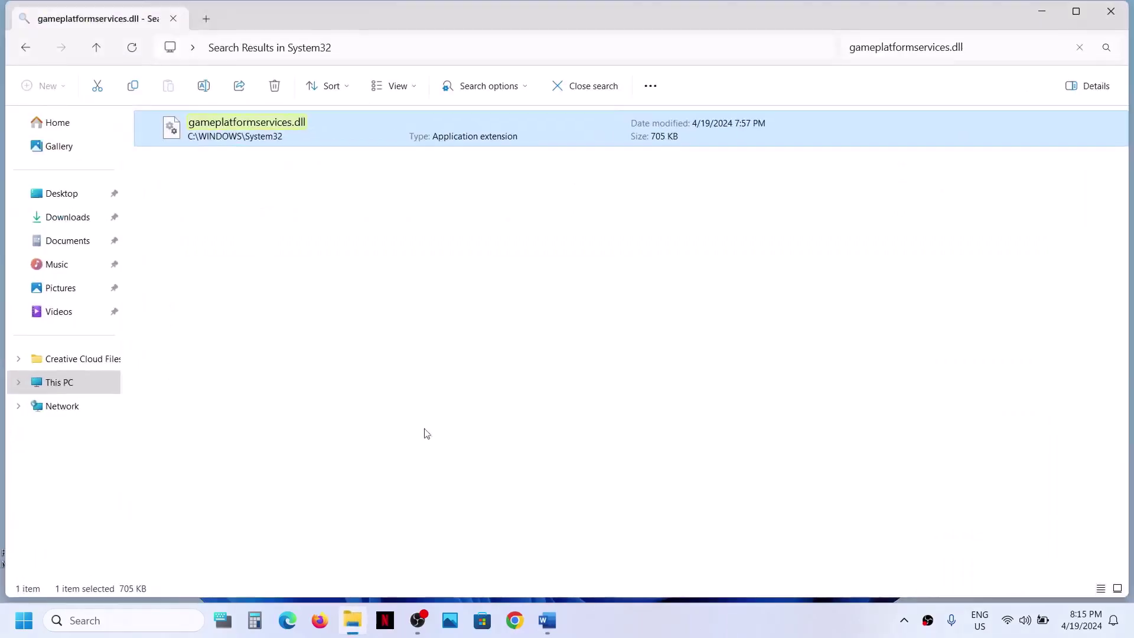
pyautogui.rightClick(297, 129)
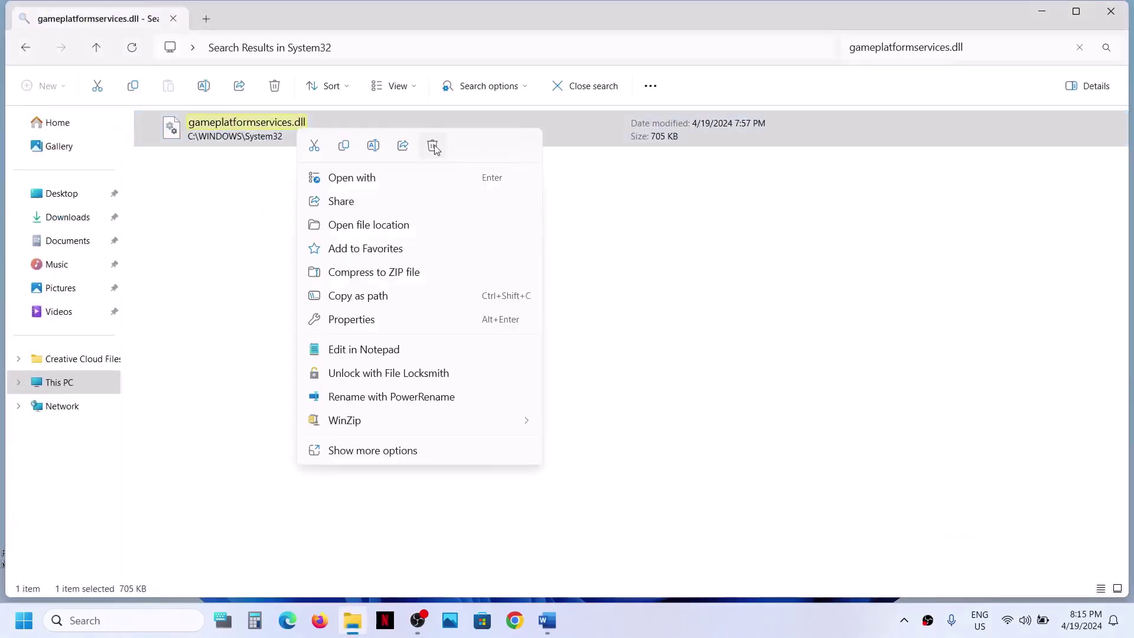
pyautogui.click(433, 146)
pyautogui.click(263, 273)
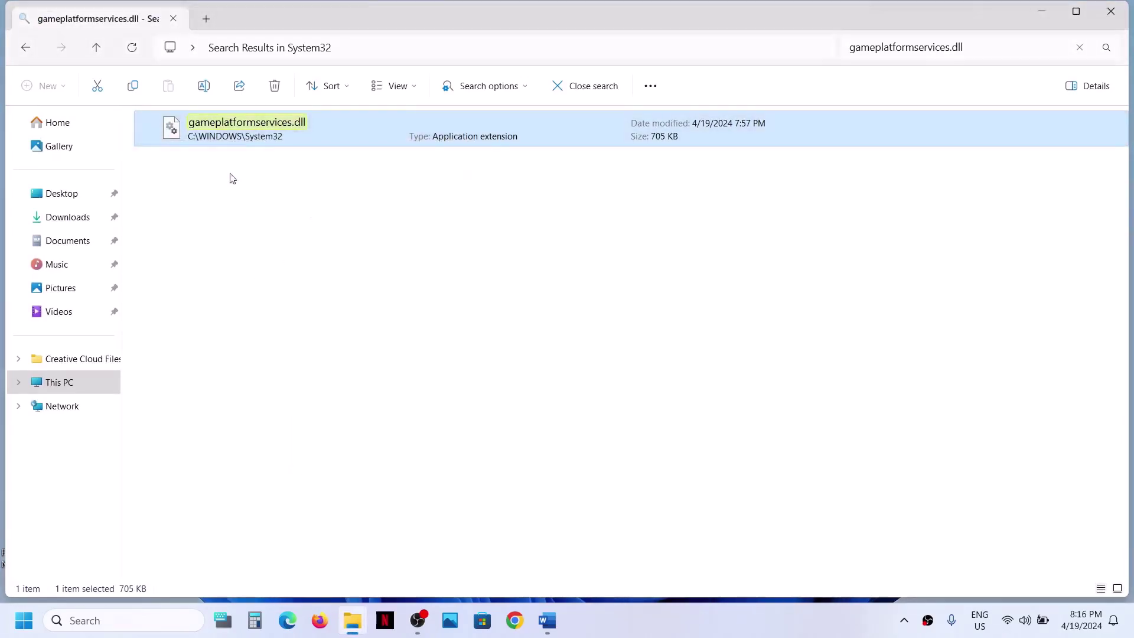
pyautogui.rightClick(311, 243)
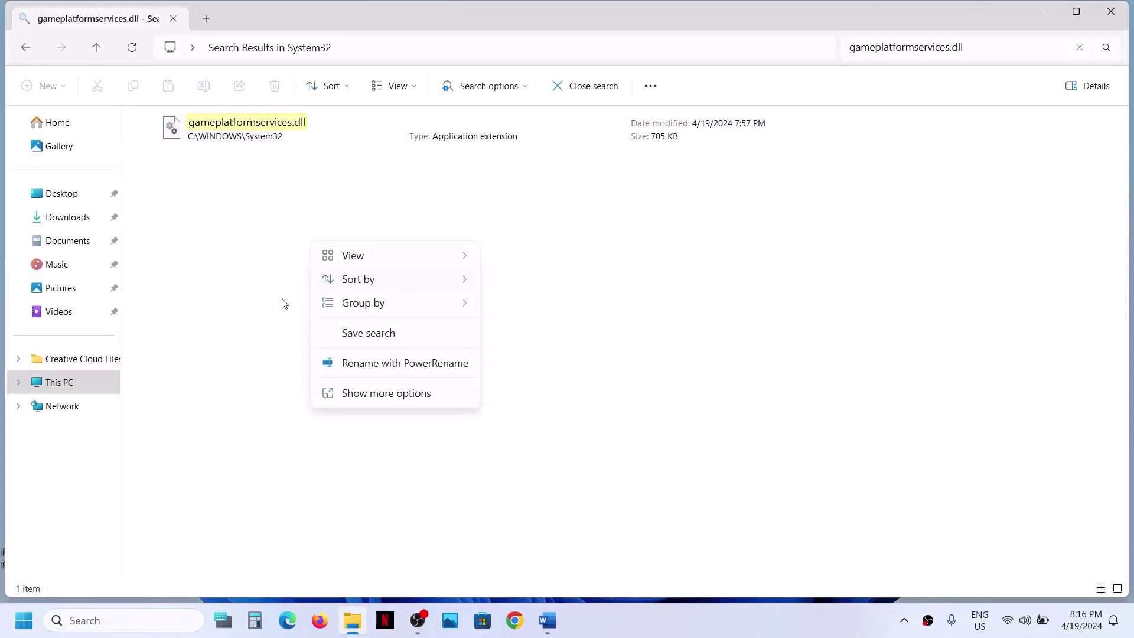
pyautogui.click(399, 393)
pyautogui.click(388, 302)
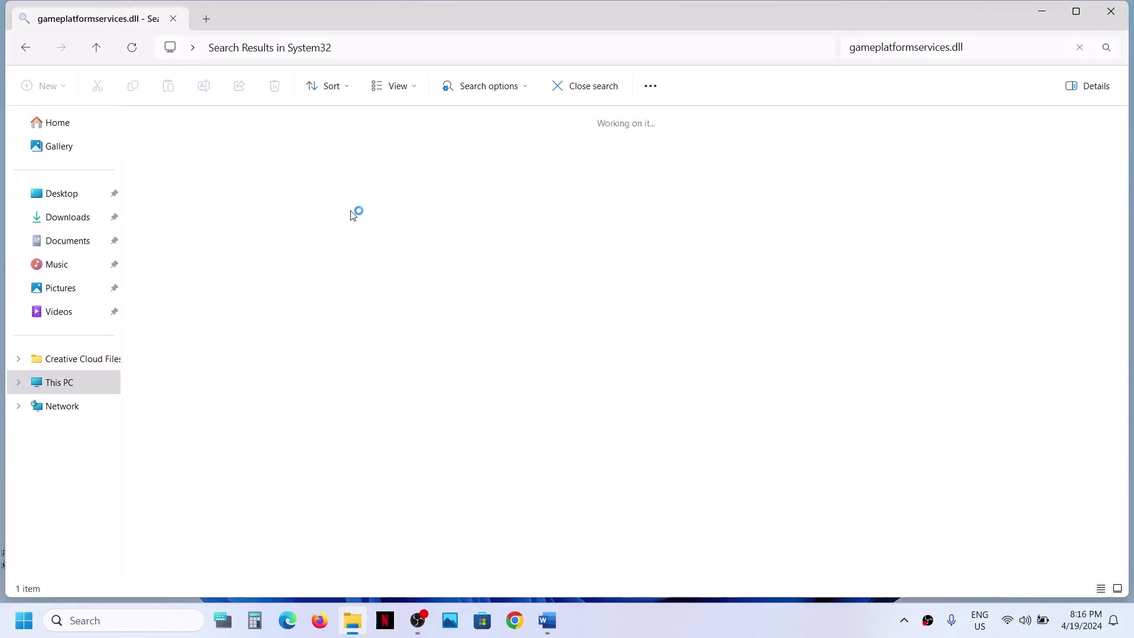
pyautogui.moveTo(788, 169); pyautogui.dragTo(717, 357)
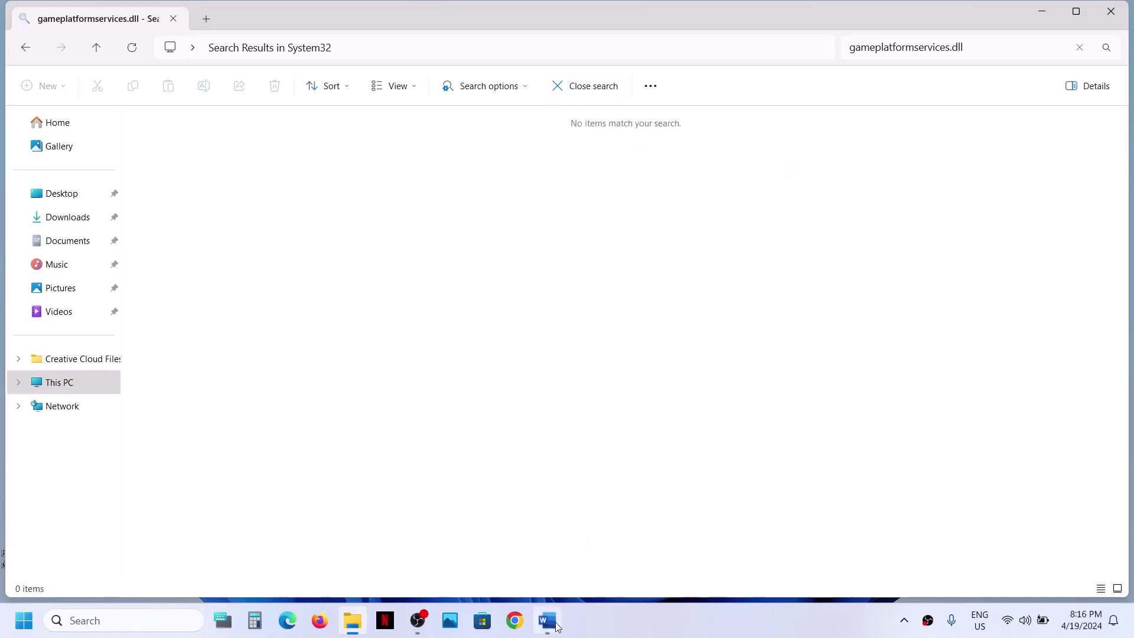
# Bring the Word notes to the front, then open and dismiss the Start menu's power options.
pyautogui.moveTo(558, 623)
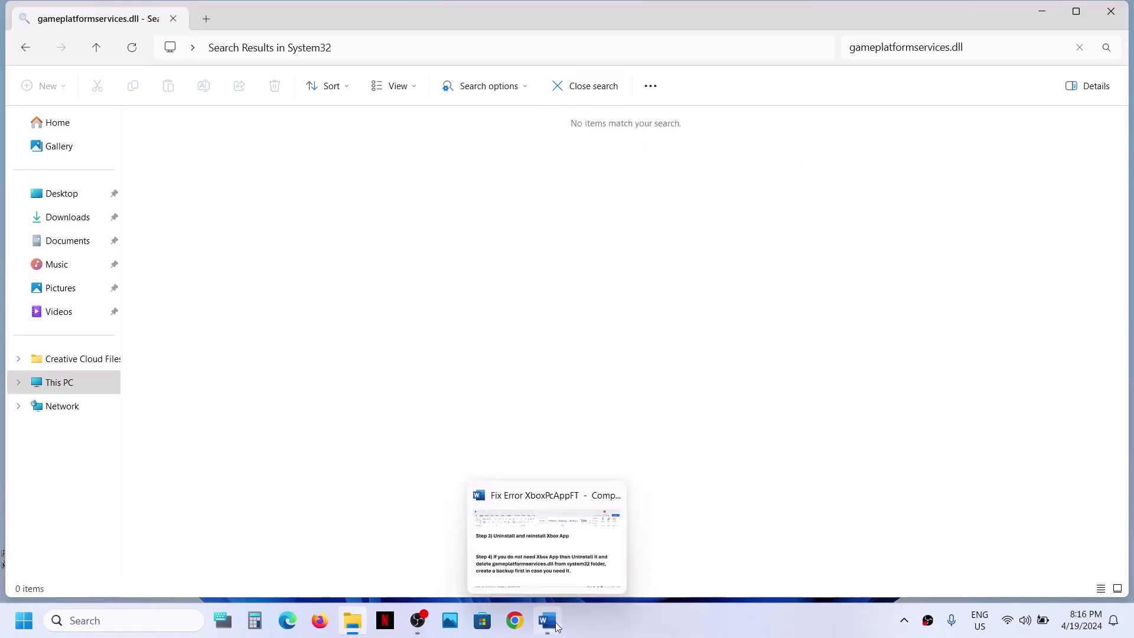
pyautogui.click(568, 564)
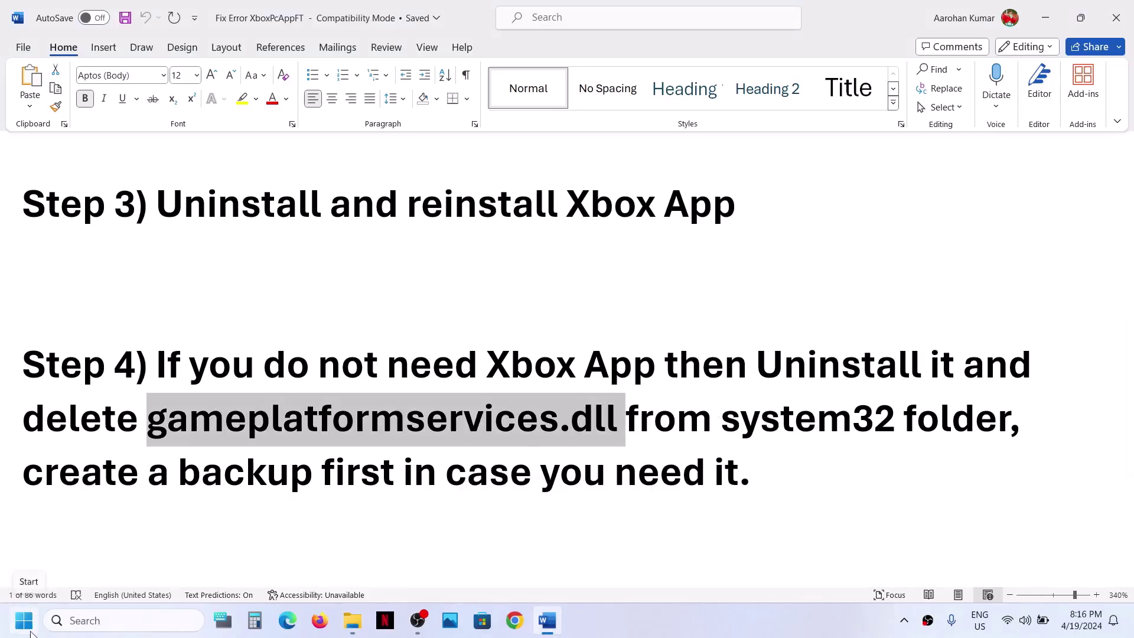
pyautogui.click(27, 623)
pyautogui.click(429, 570)
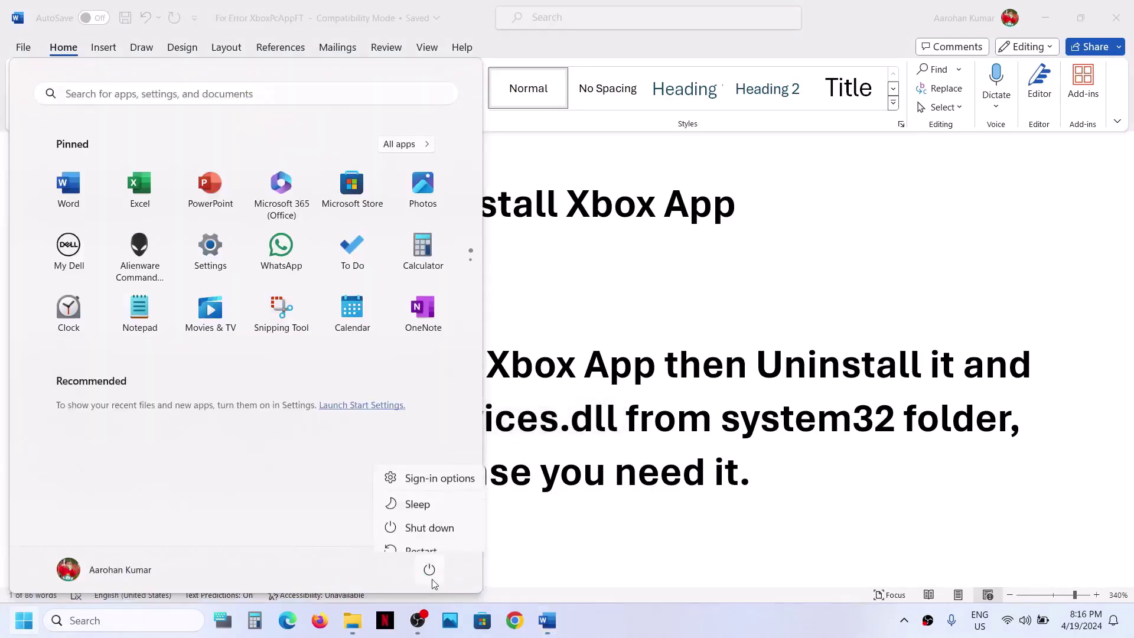
pyautogui.click(718, 451)
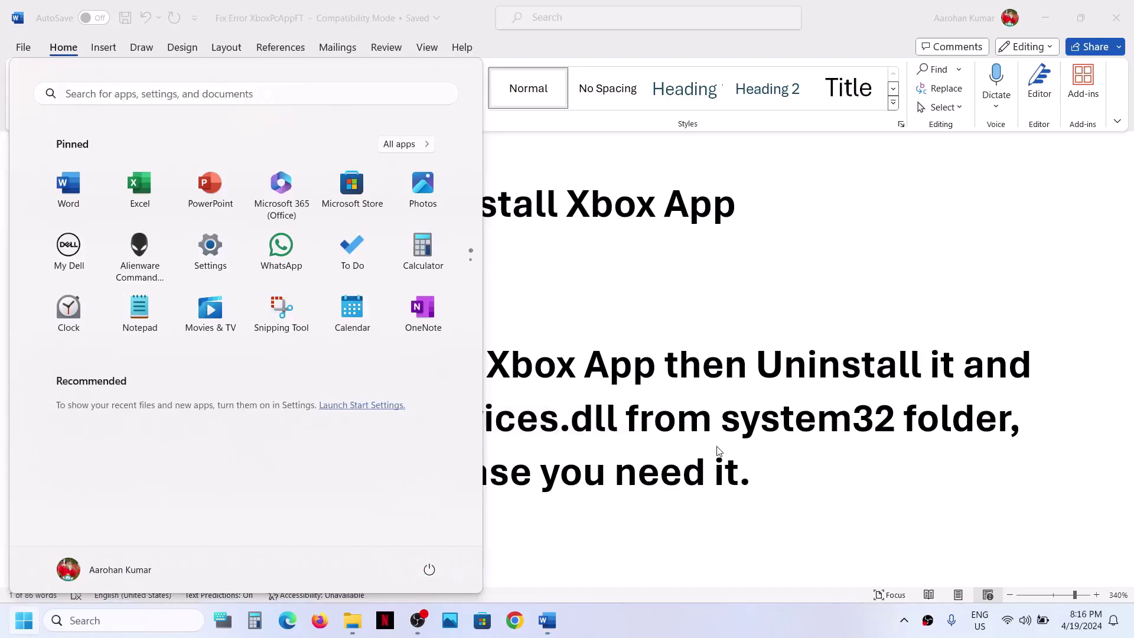
pyautogui.click(762, 415)
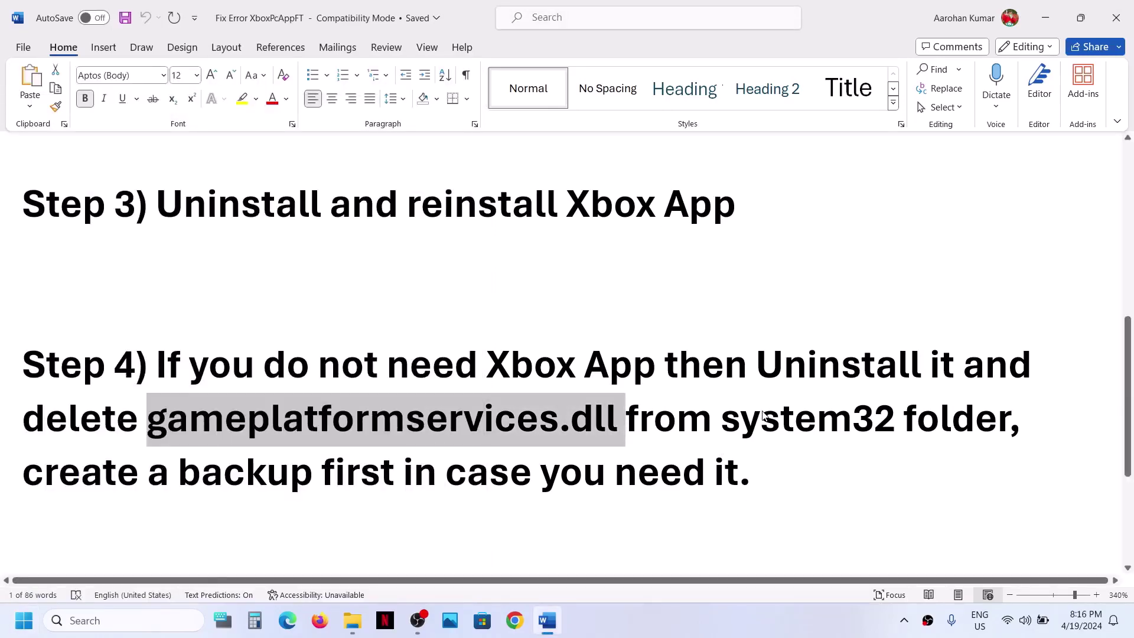
# Scroll to Step 5 and highlight its label and the opening phrase ending at 'mode'.
pyautogui.scroll(-4, 434, 437)
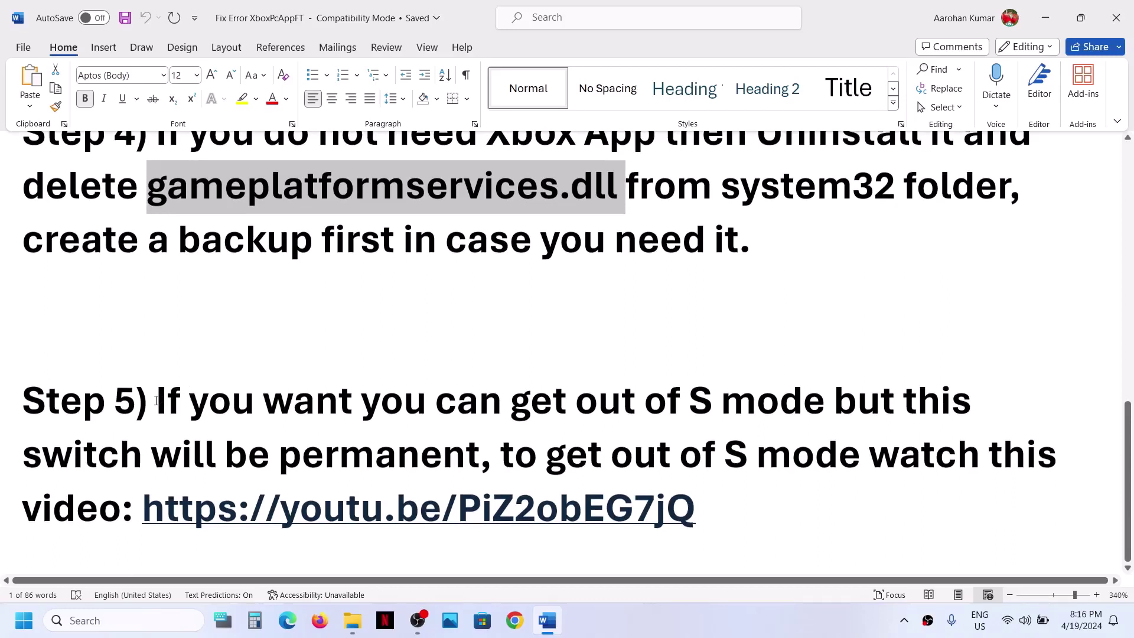
pyautogui.moveTo(156, 400); pyautogui.dragTo(697, 330)
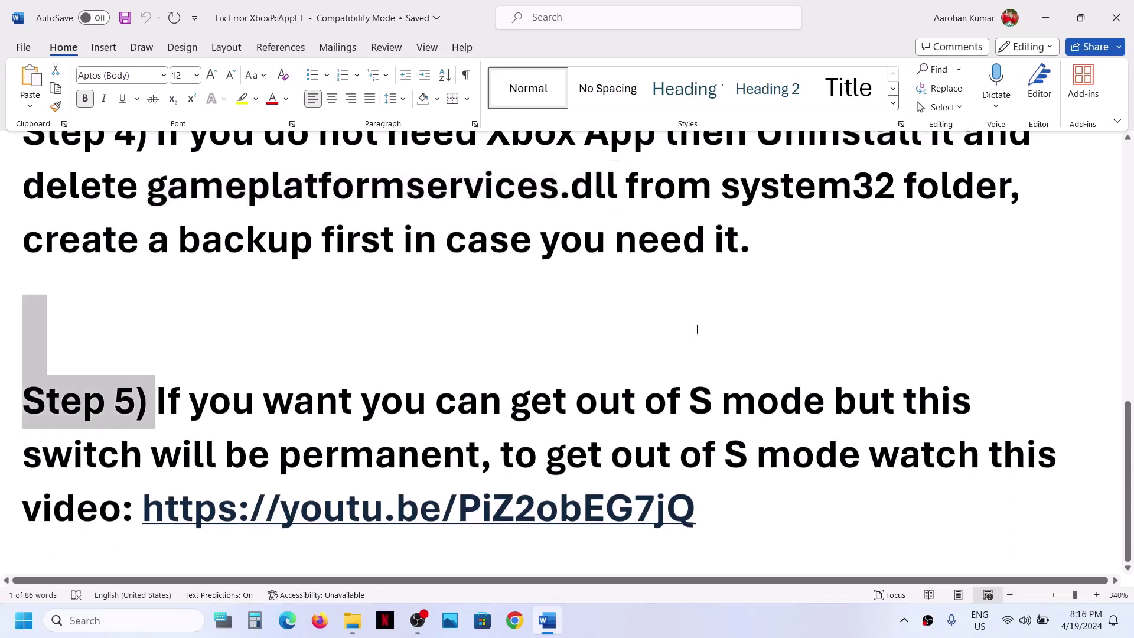
pyautogui.moveTo(782, 370); pyautogui.dragTo(832, 403)
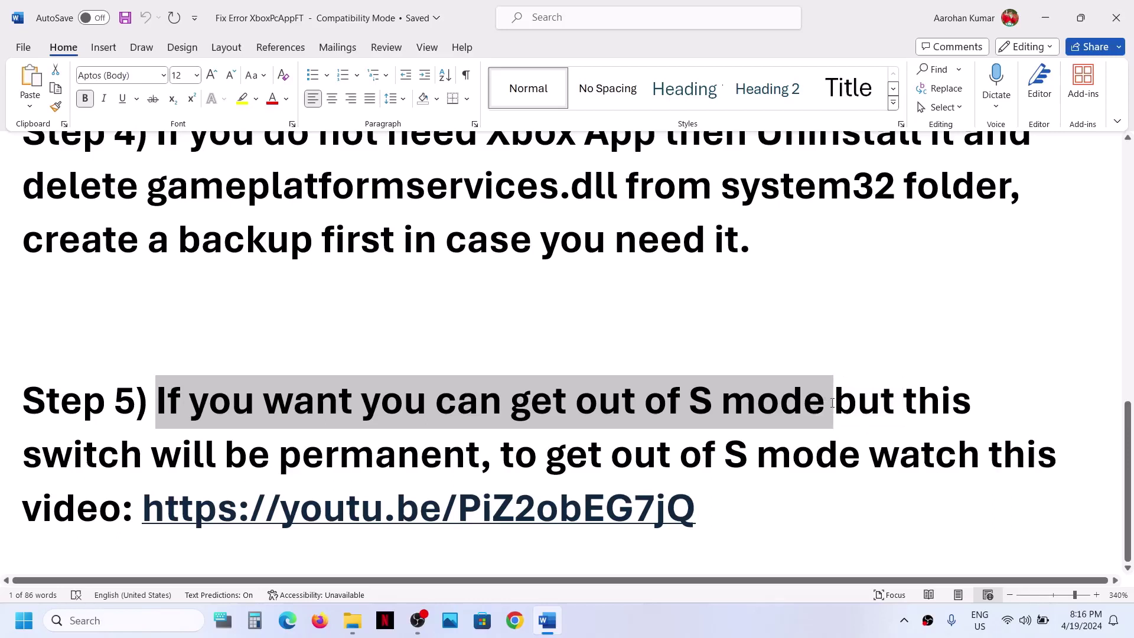
pyautogui.moveTo(832, 403)
pyautogui.mouseDown()
pyautogui.moveTo(804, 404)
pyautogui.moveTo(823, 404)
pyautogui.mouseUp()
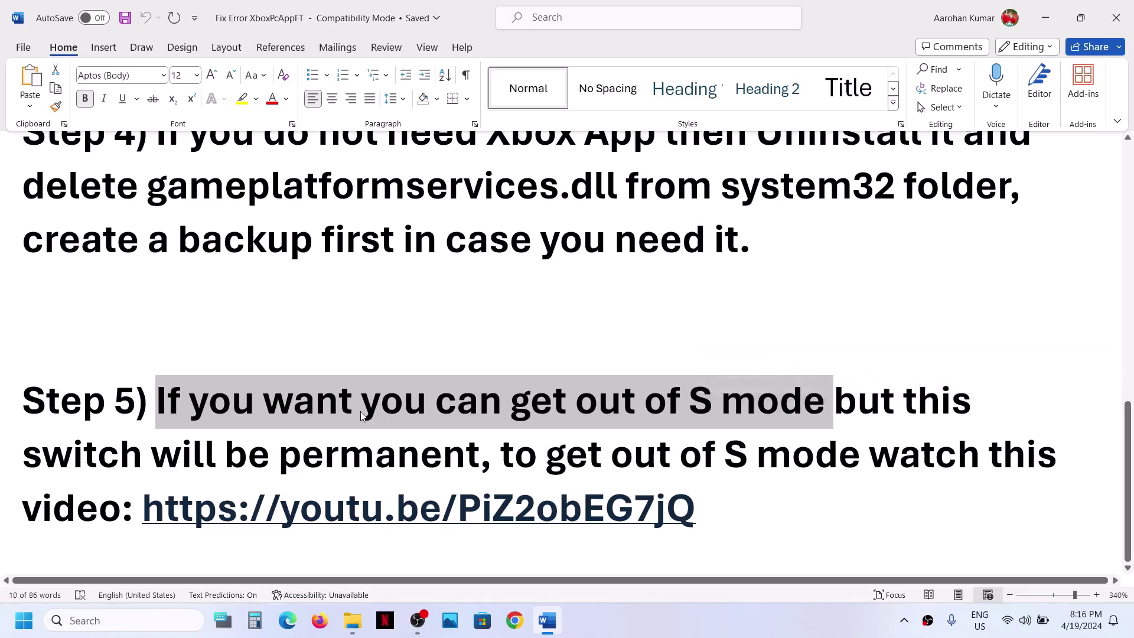
pyautogui.click(884, 421)
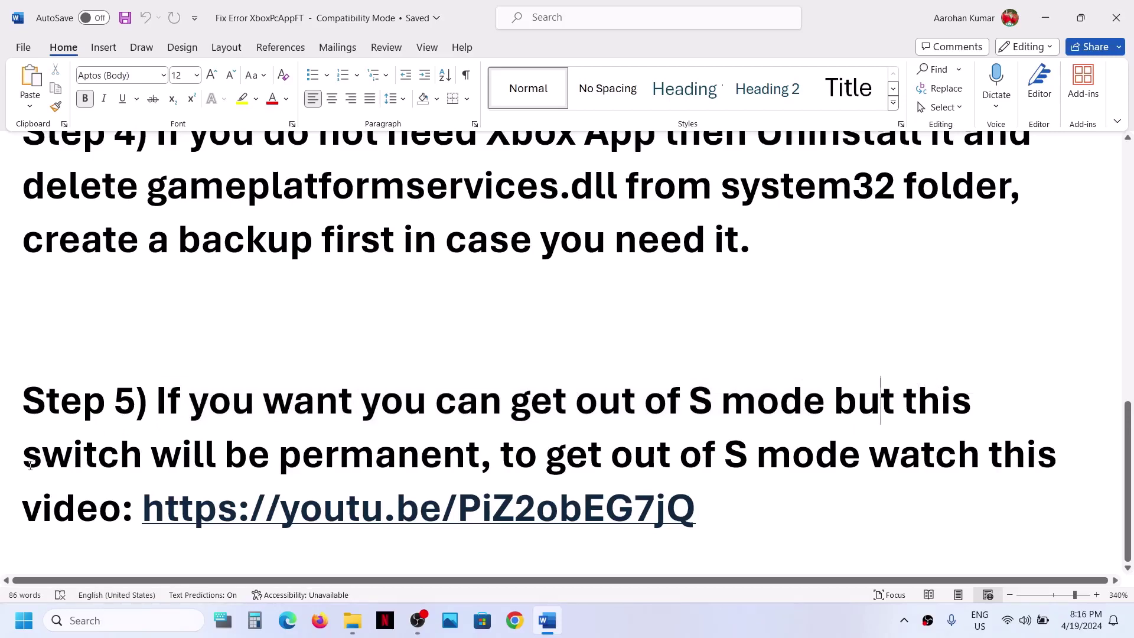
# Highlight the phrase 'switch will be permanent' and the Step 5 YouTube link.
pyautogui.moveTo(31, 466); pyautogui.dragTo(434, 449)
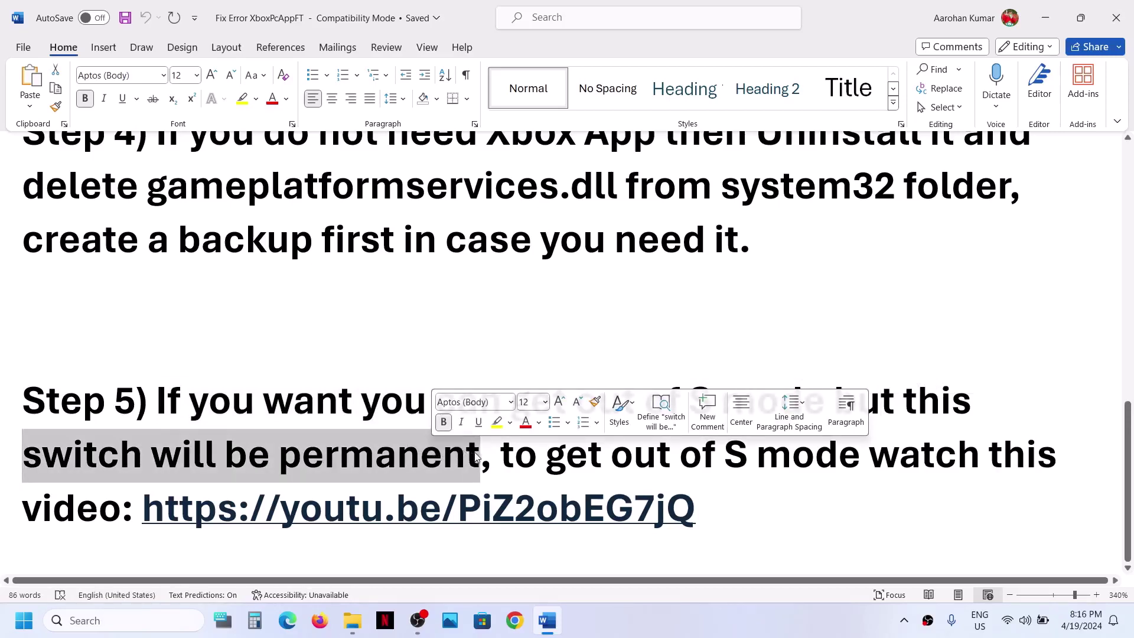
pyautogui.click(501, 456)
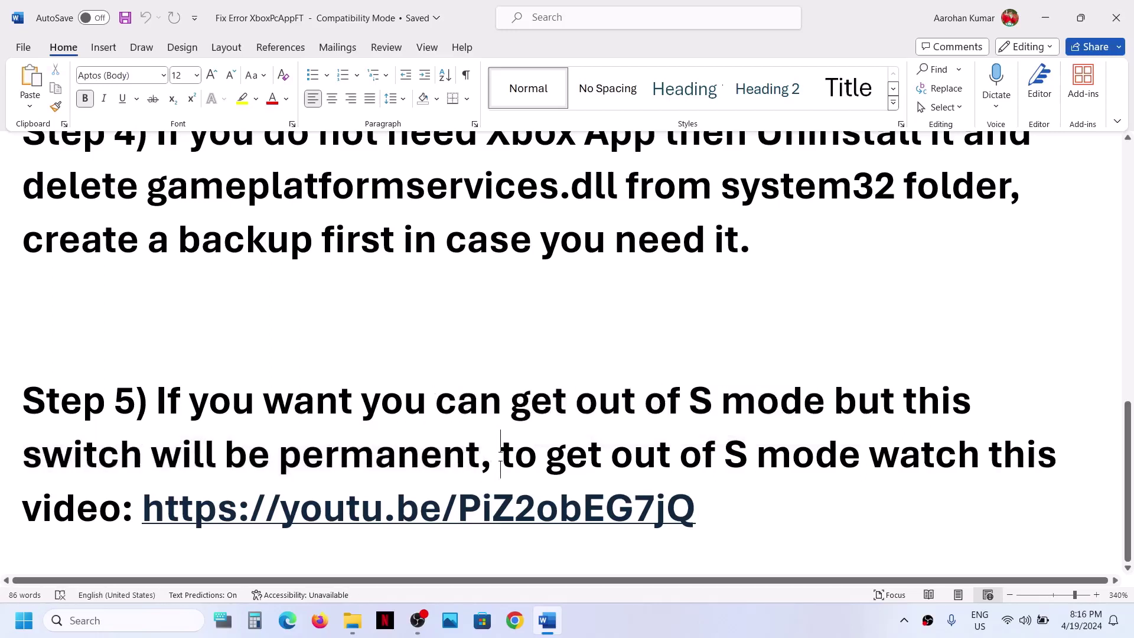
pyautogui.moveTo(744, 528); pyautogui.dragTo(391, 506)
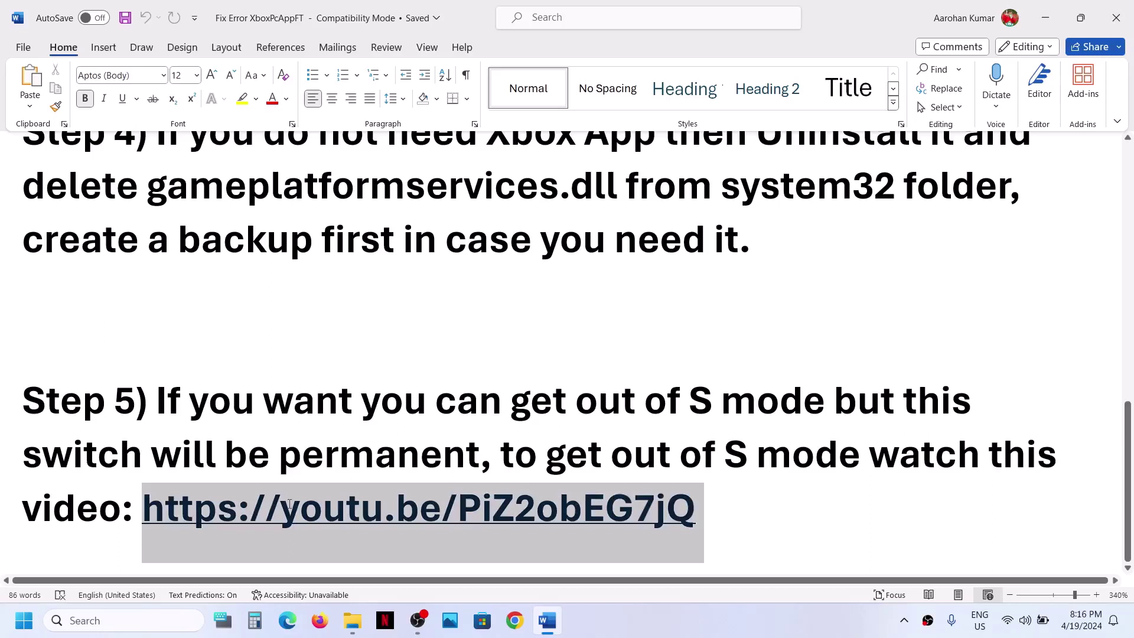
pyautogui.click(736, 488)
pyautogui.click(760, 624)
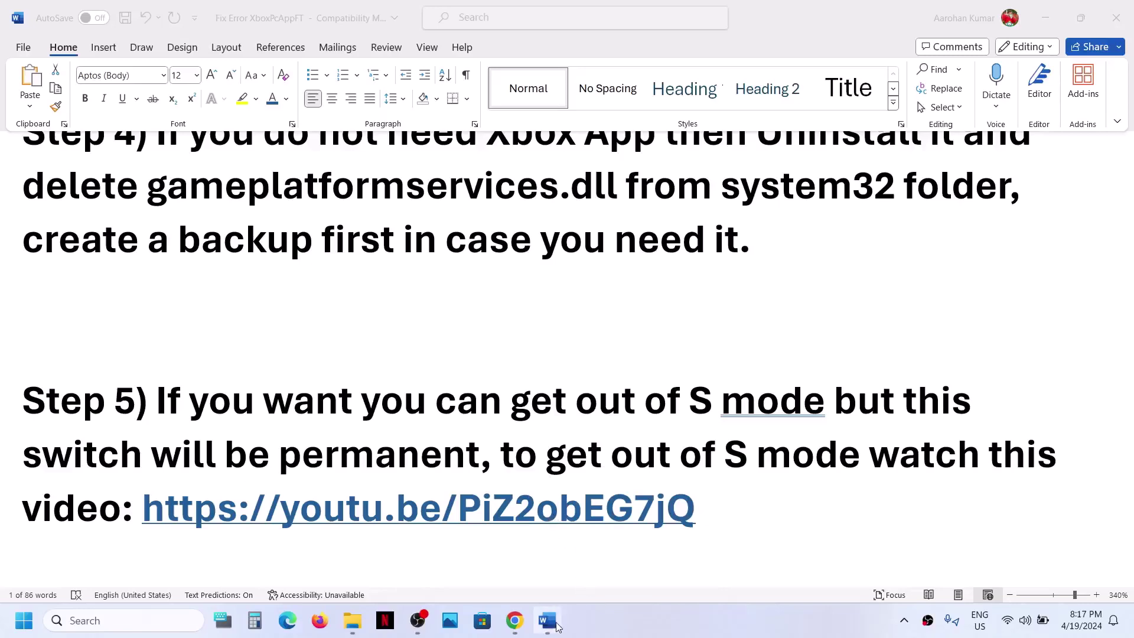
pyautogui.click(514, 620)
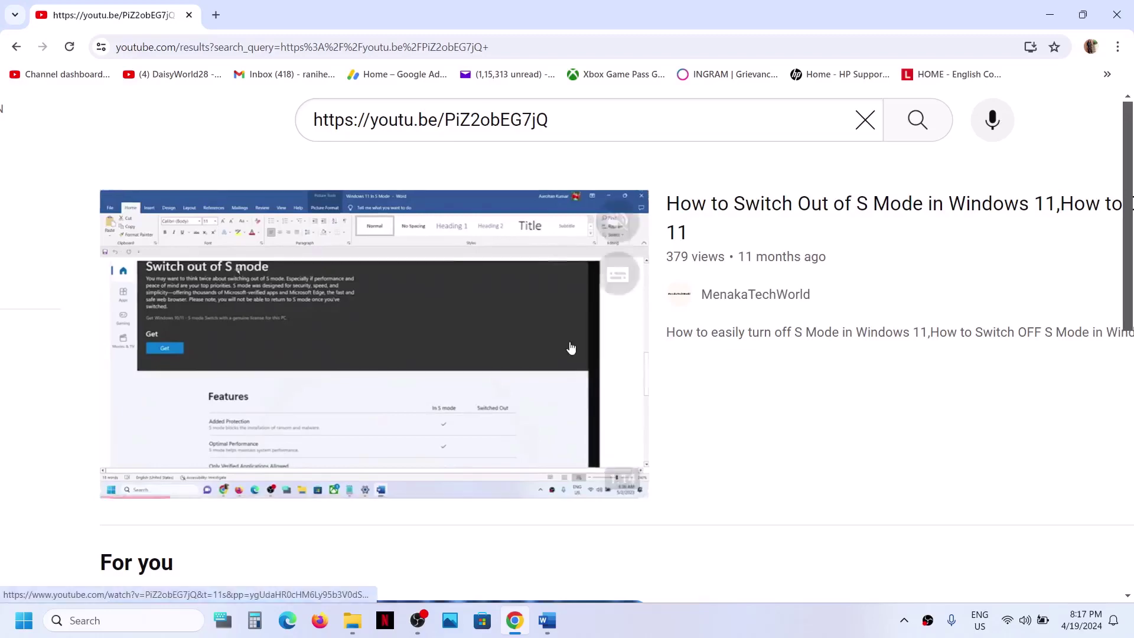
pyautogui.click(546, 629)
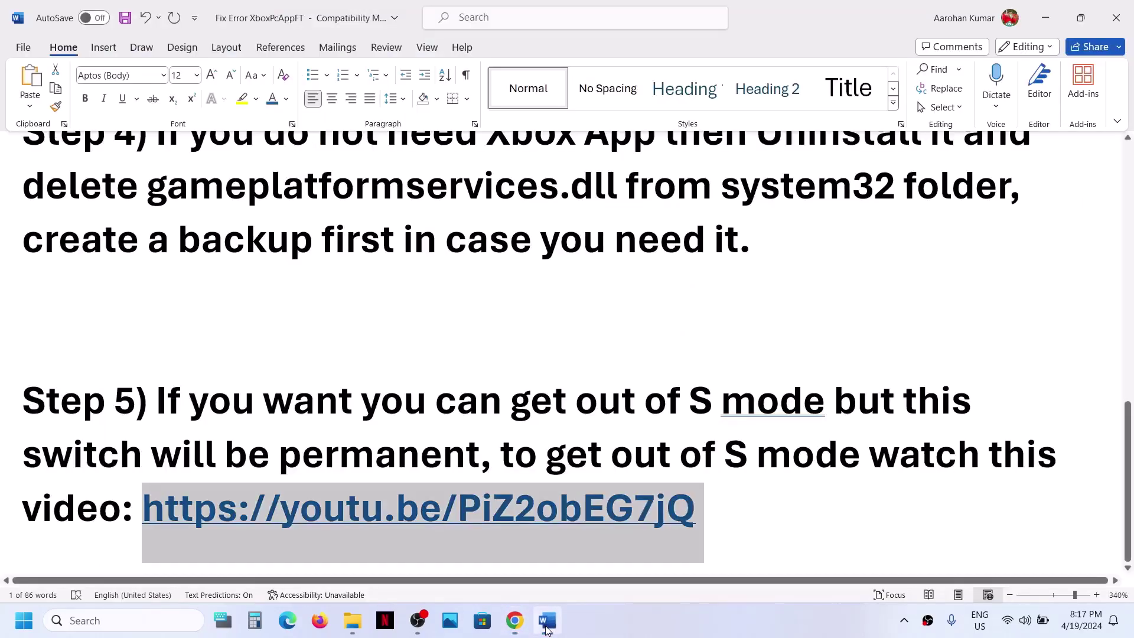
pyautogui.scroll(10, 337, 320)
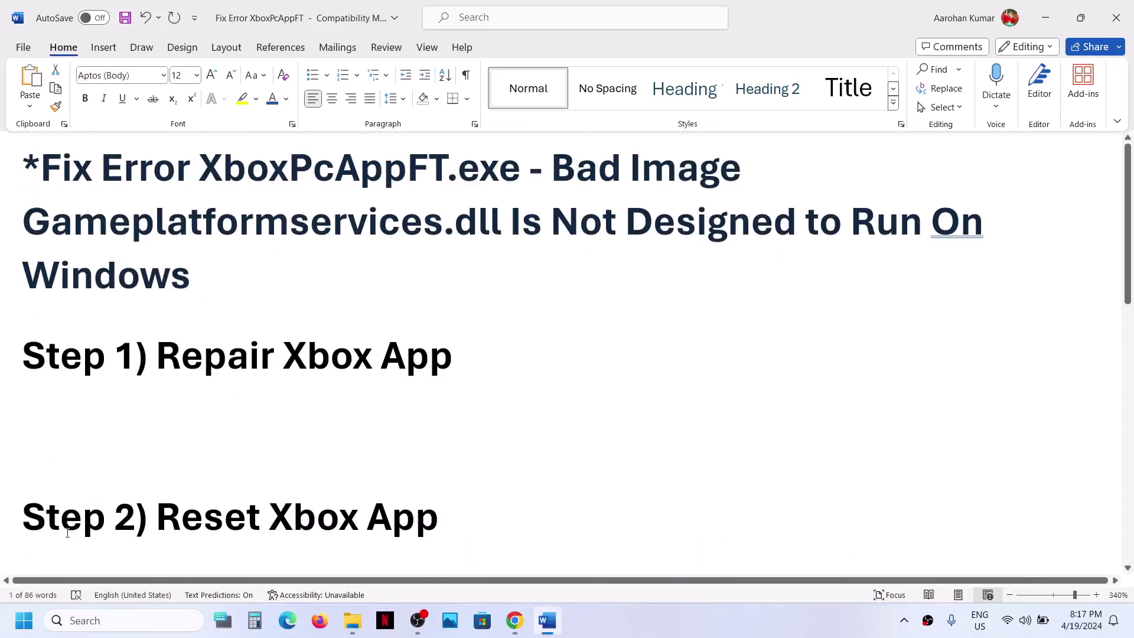
pyautogui.moveTo(63, 530); pyautogui.dragTo(361, 531)
pyautogui.scroll(-5, 302, 505)
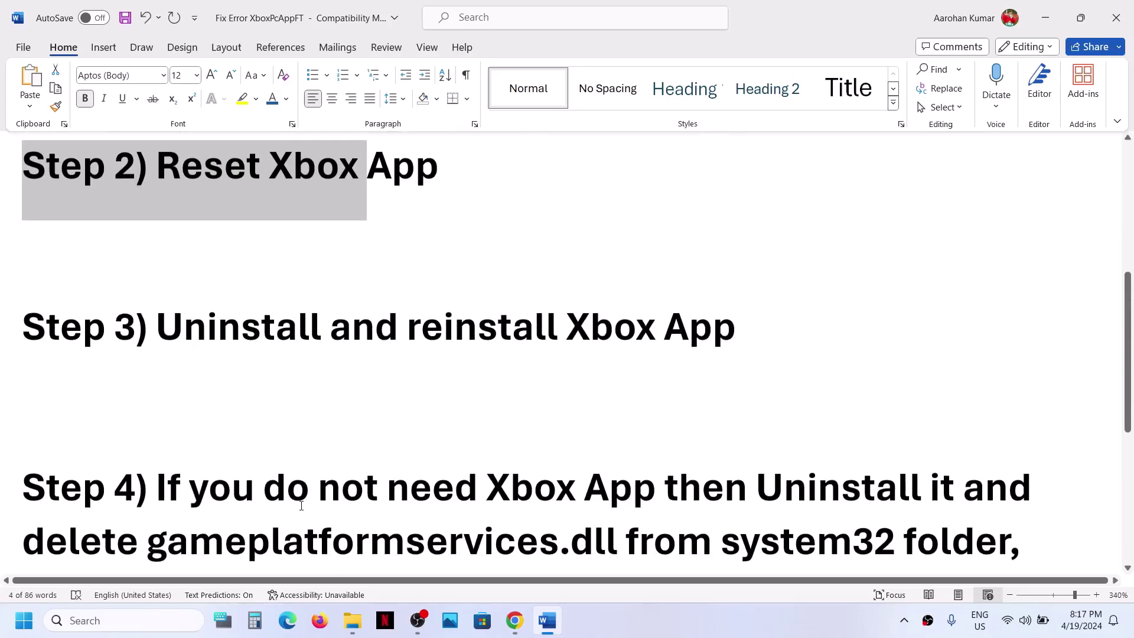
pyautogui.scroll(2, 301, 505)
pyautogui.scroll(1, 301, 506)
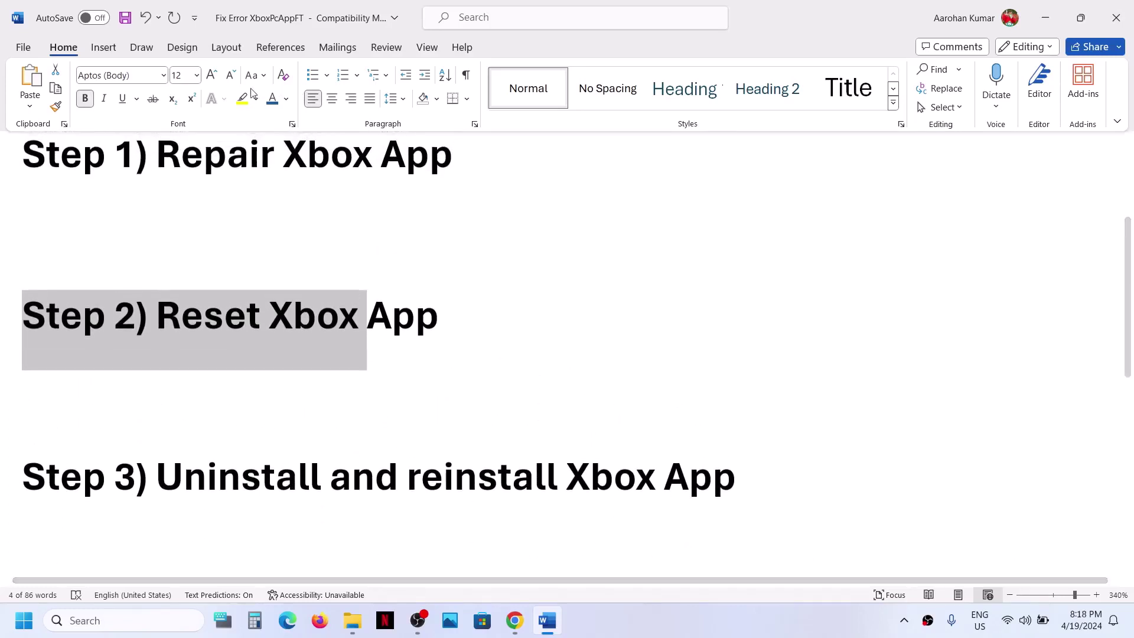
pyautogui.moveTo(177, 154); pyautogui.dragTo(372, 156)
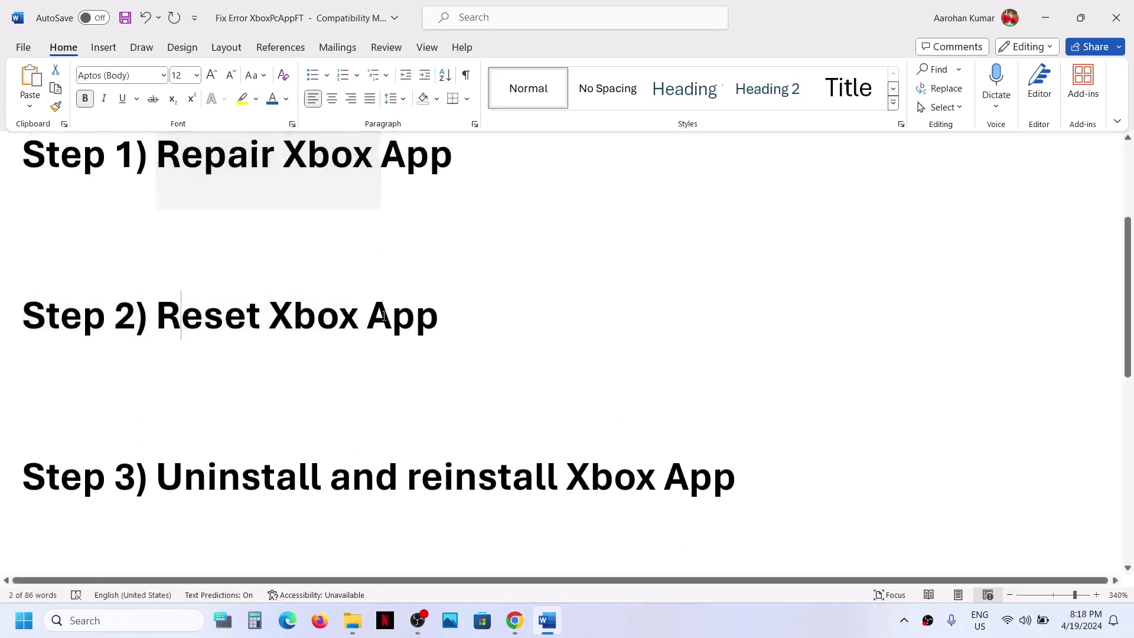
pyautogui.moveTo(158, 319); pyautogui.dragTo(405, 317)
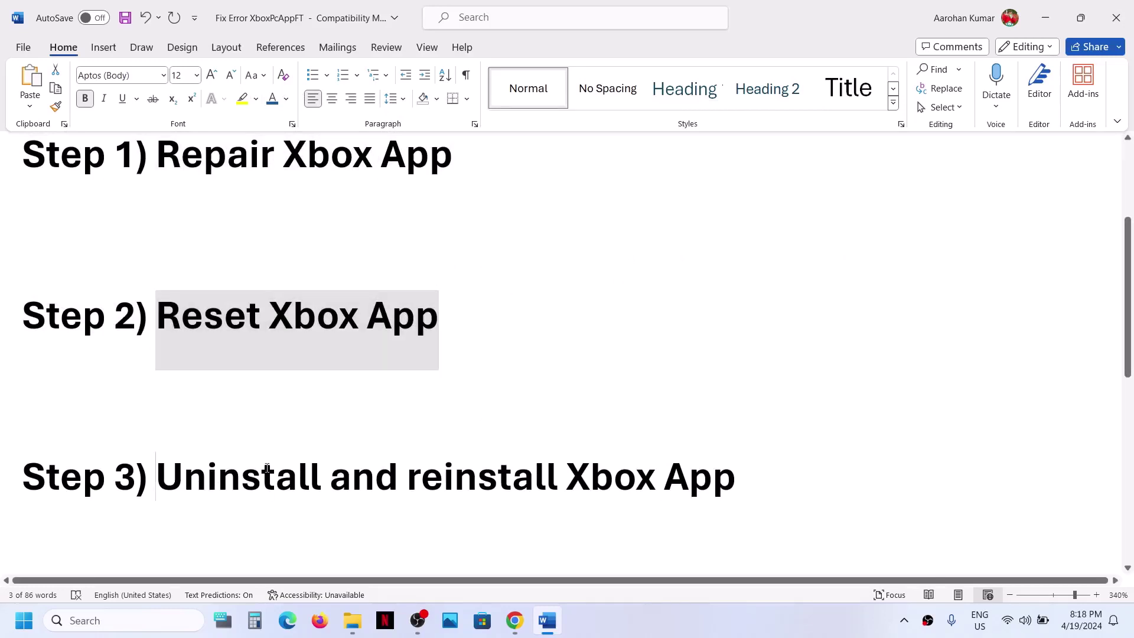
pyautogui.moveTo(171, 476); pyautogui.dragTo(725, 478)
pyautogui.click(504, 276)
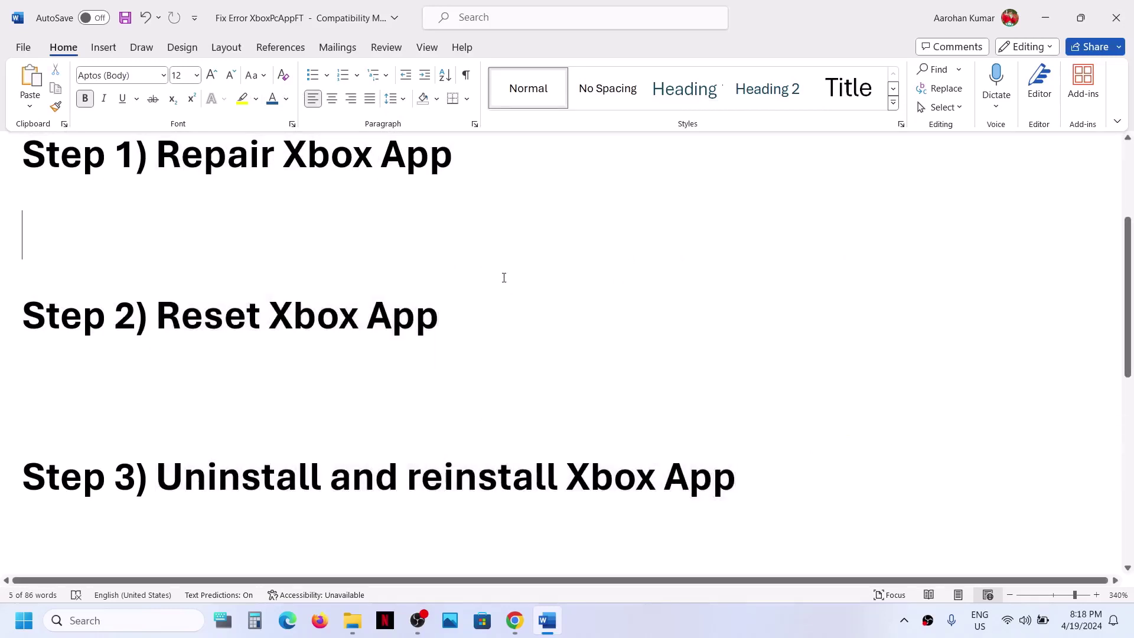
pyautogui.scroll(4, 503, 276)
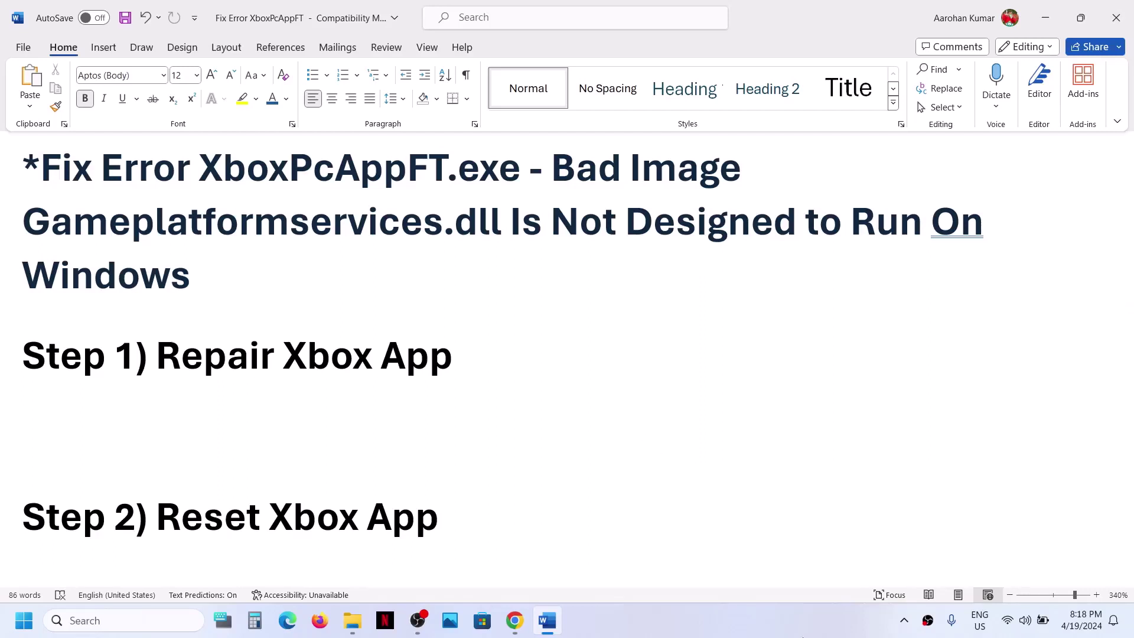
pyautogui.click(760, 616)
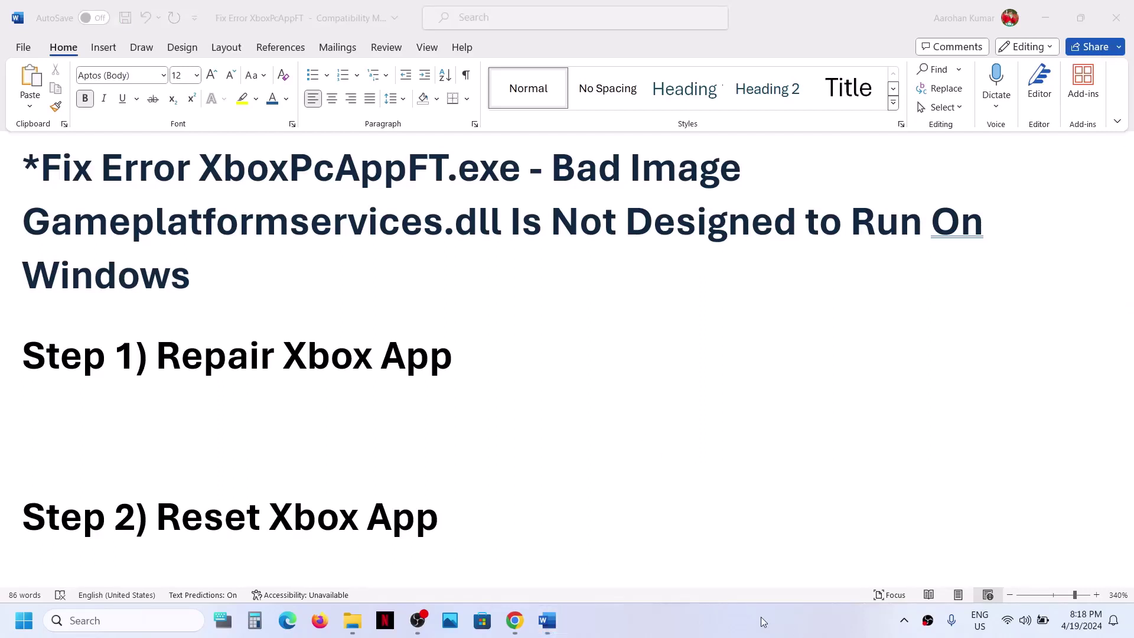